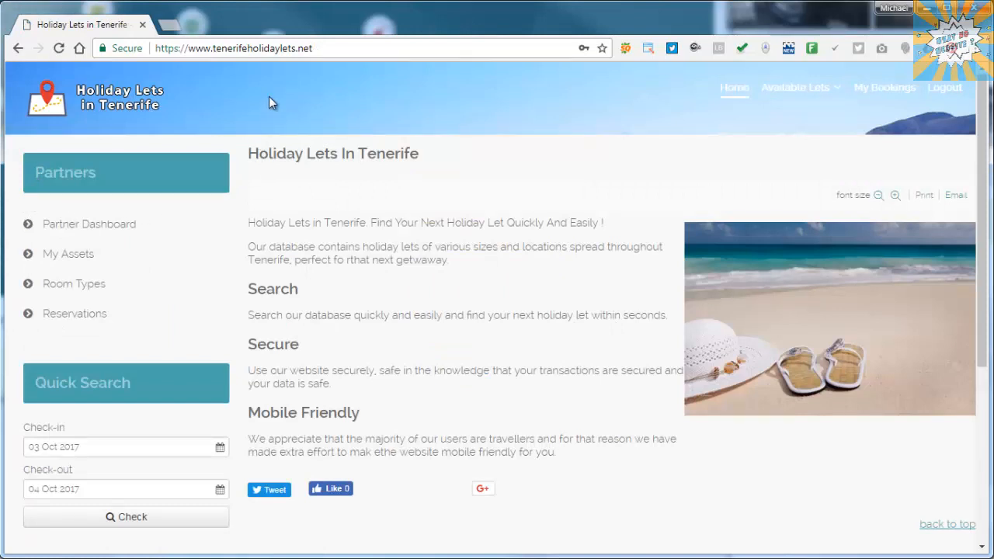
# - Start a new asset from the Partner Dashboard's Assets list and select the name field
pyautogui.click(62, 227)
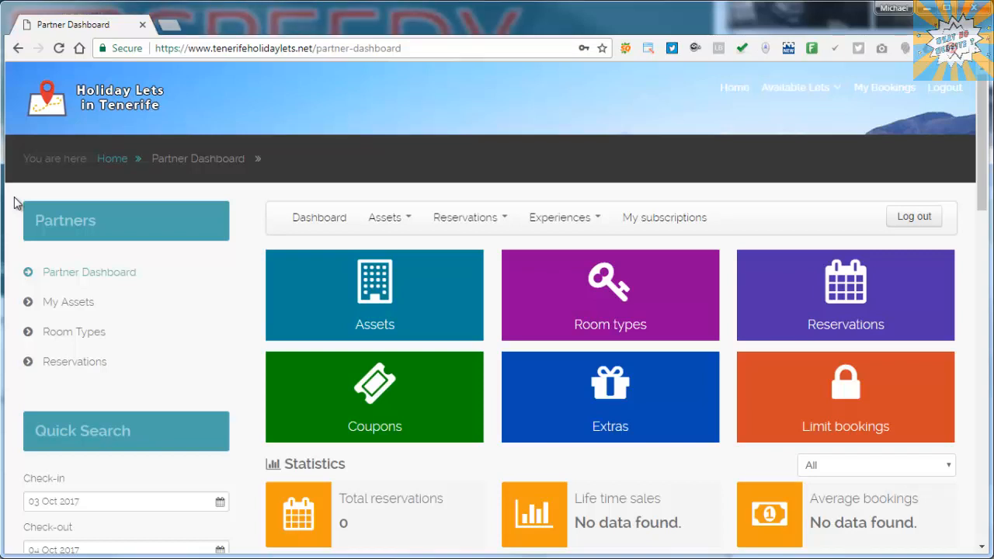
pyautogui.click(389, 303)
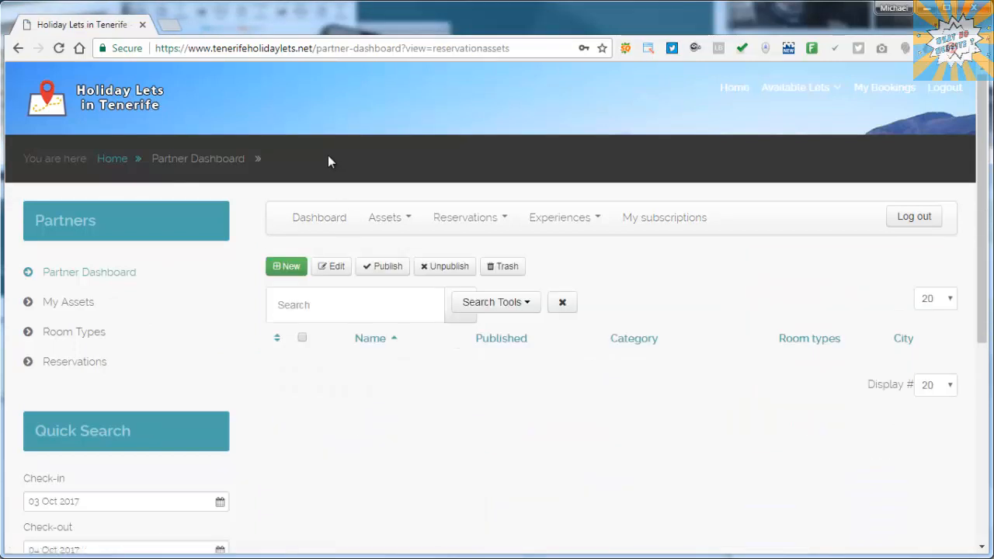
pyautogui.click(292, 267)
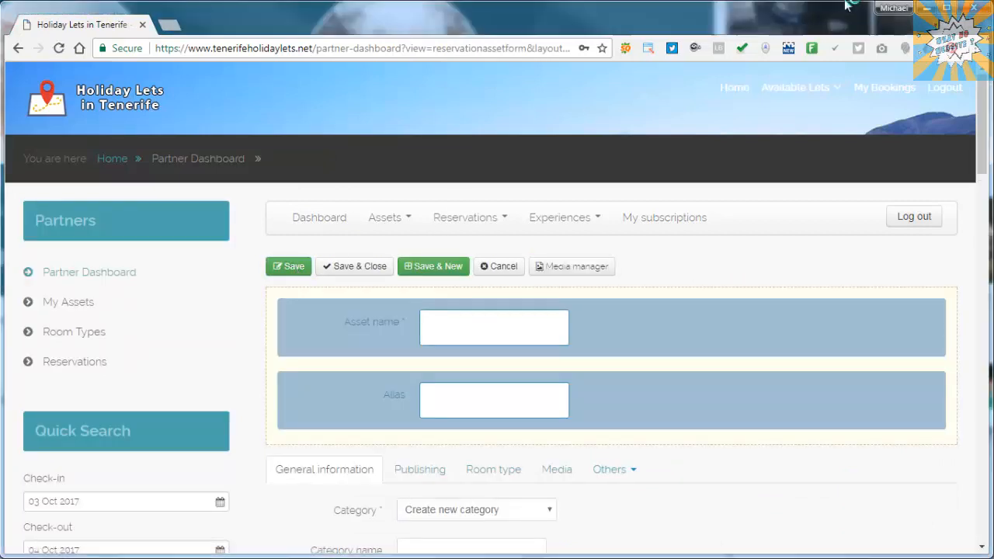
pyautogui.click(504, 335)
# - Name the asset 'Casa El Zaguan' and file it under the Holiday Lets in Tenerife category
pyautogui.write('Casa El Zaguan')
pyautogui.scroll(-4, 657, 306)
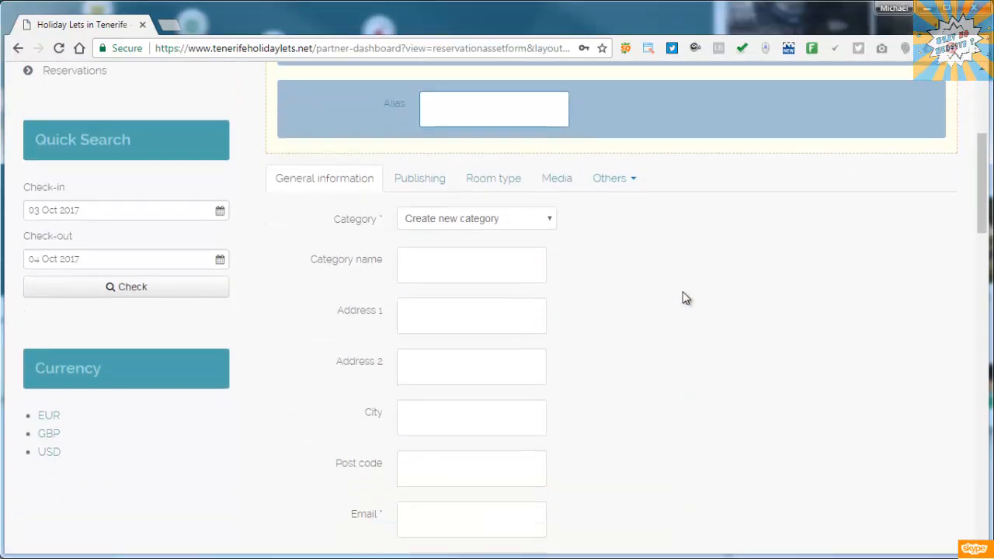
pyautogui.click(528, 219)
pyautogui.click(478, 251)
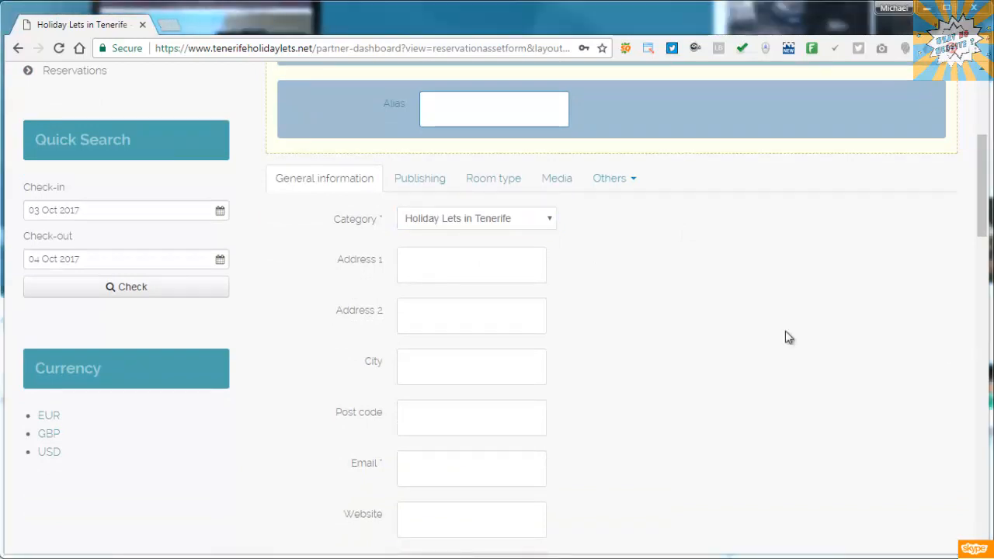
pyautogui.click(489, 266)
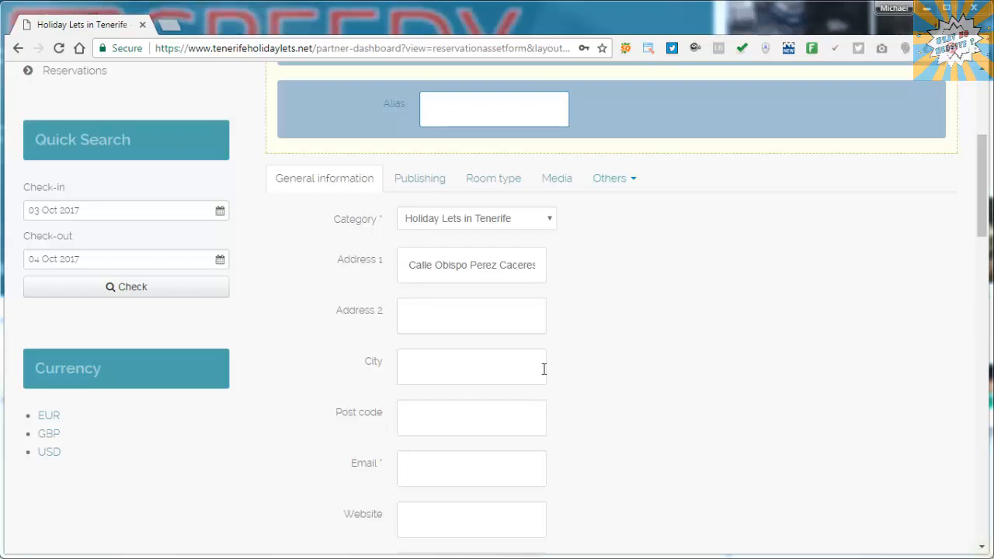
pyautogui.click(496, 375)
pyautogui.write('Villaflor')
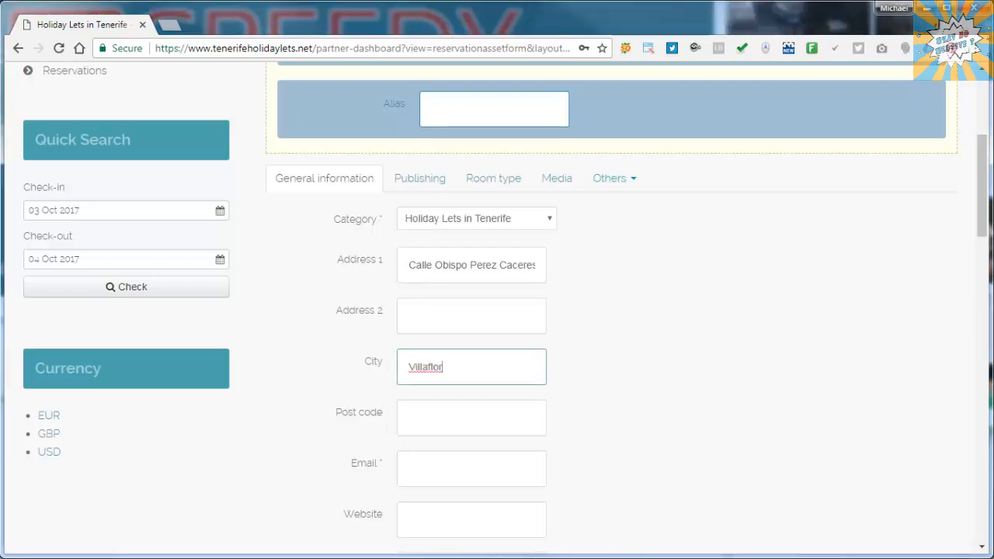
pyautogui.click(429, 420)
pyautogui.write('38613')
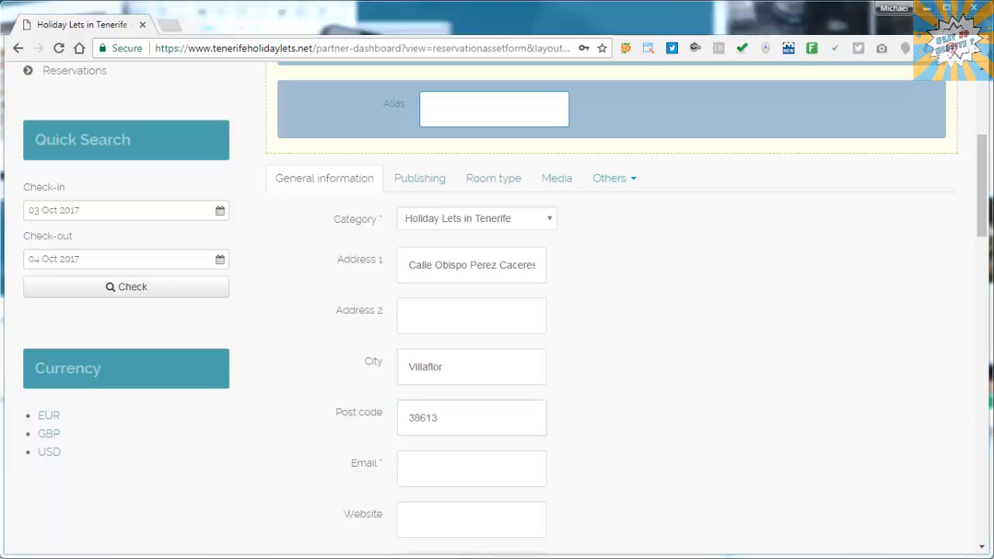
pyautogui.click(422, 471)
pyautogui.hotkey('ctrl', 'v')
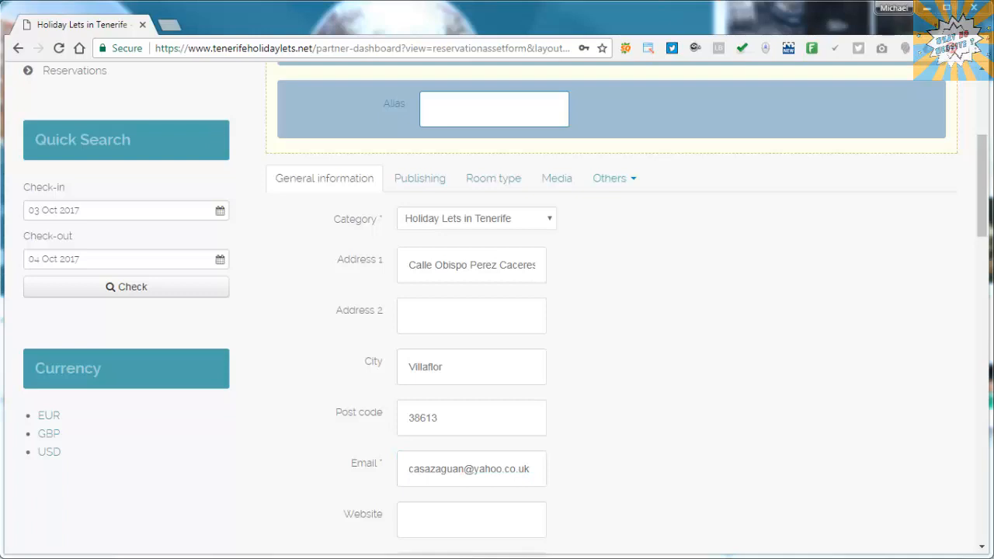
pyautogui.click(445, 515)
pyautogui.write('www.hotelcasazaguan.com/')
pyautogui.scroll(-4, 721, 269)
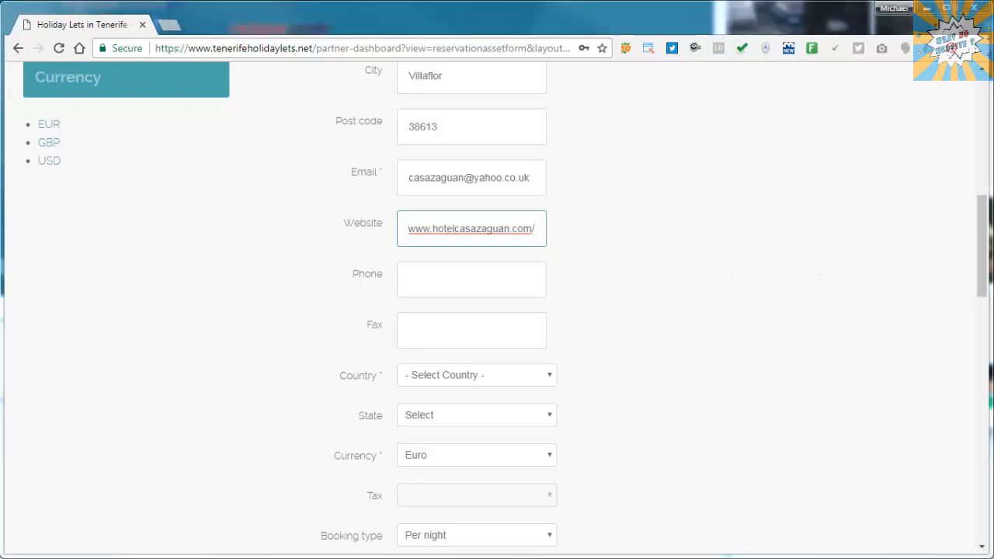
# - Enter the property's phone number, set country to Spain and state to Santa Cruz de Tenerife
pyautogui.click(873, 354)
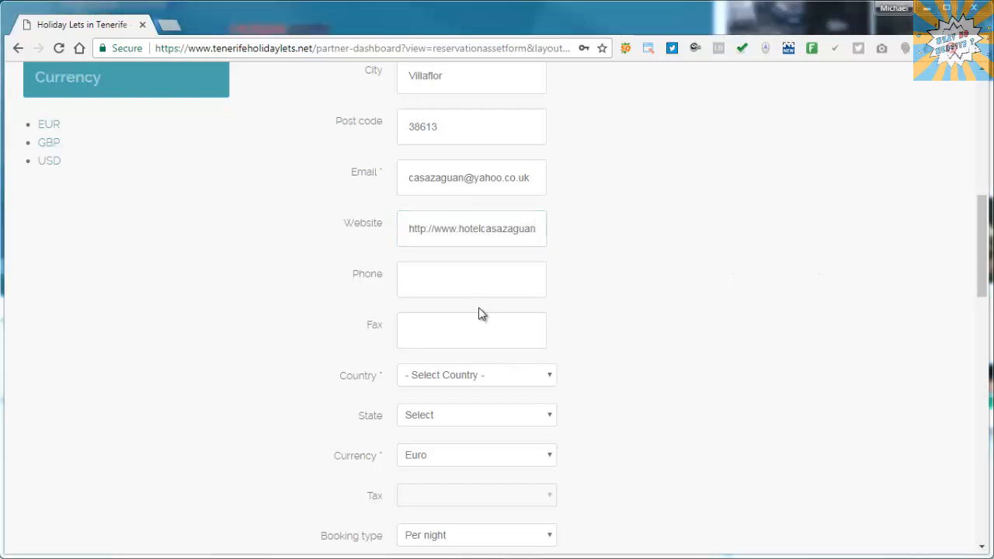
pyautogui.click(481, 279)
pyautogui.hotkey('ctrl', 'v')
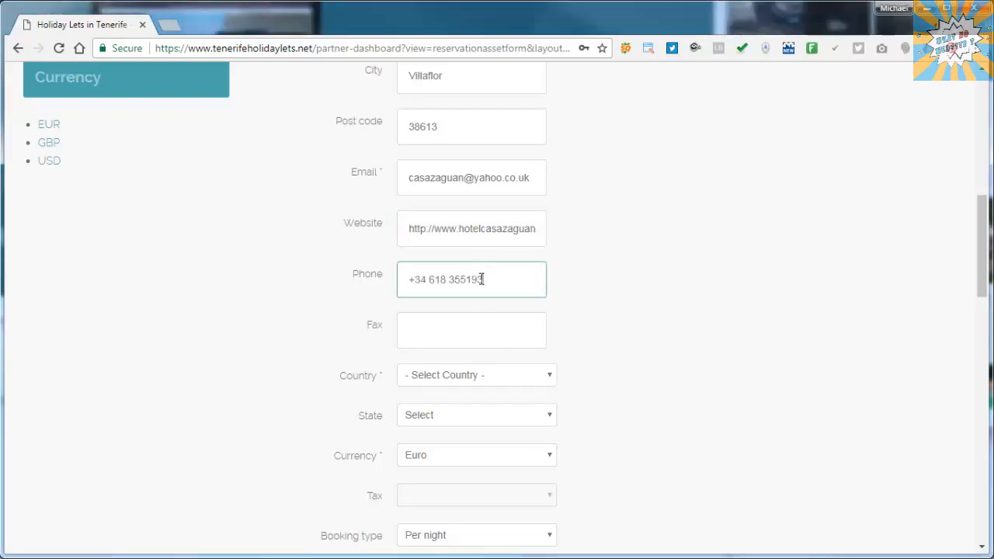
pyautogui.click(503, 380)
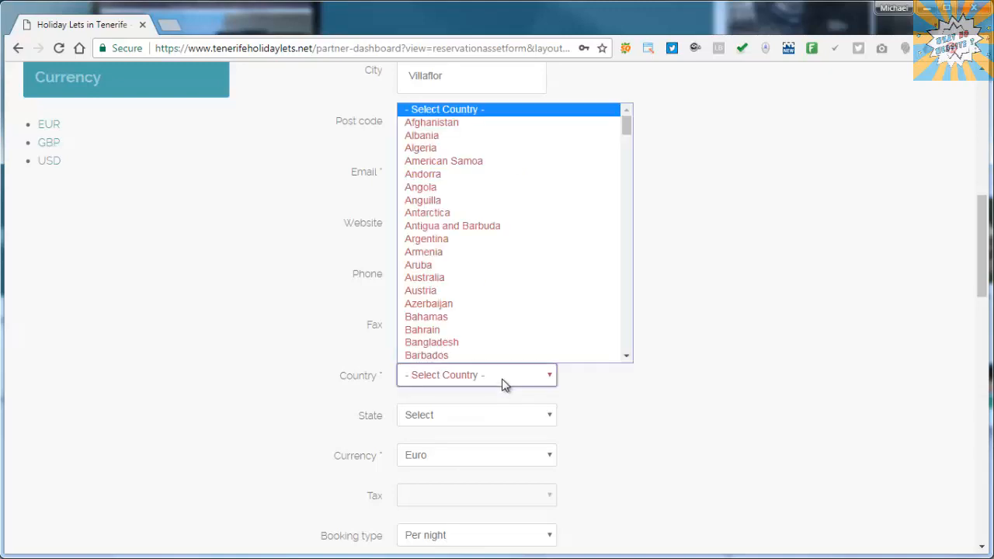
pyautogui.write('spain')
pyautogui.press('Return')
pyautogui.press('Tab')
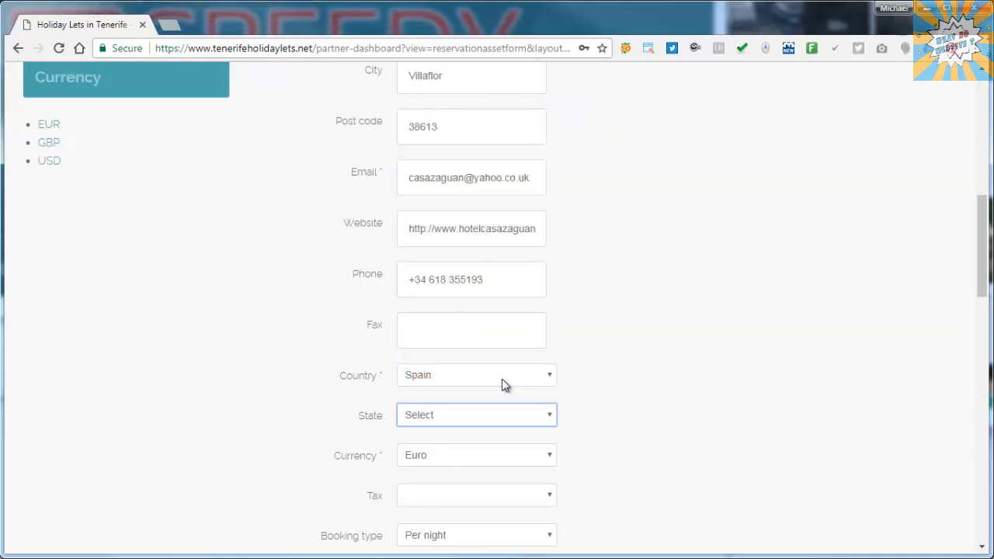
pyautogui.write('santa Cruz de Tenerife')
# - Set the asset's currency to GBP
pyautogui.scroll(-1, 701, 331)
pyautogui.scroll(-2, 701, 332)
pyautogui.click(543, 309)
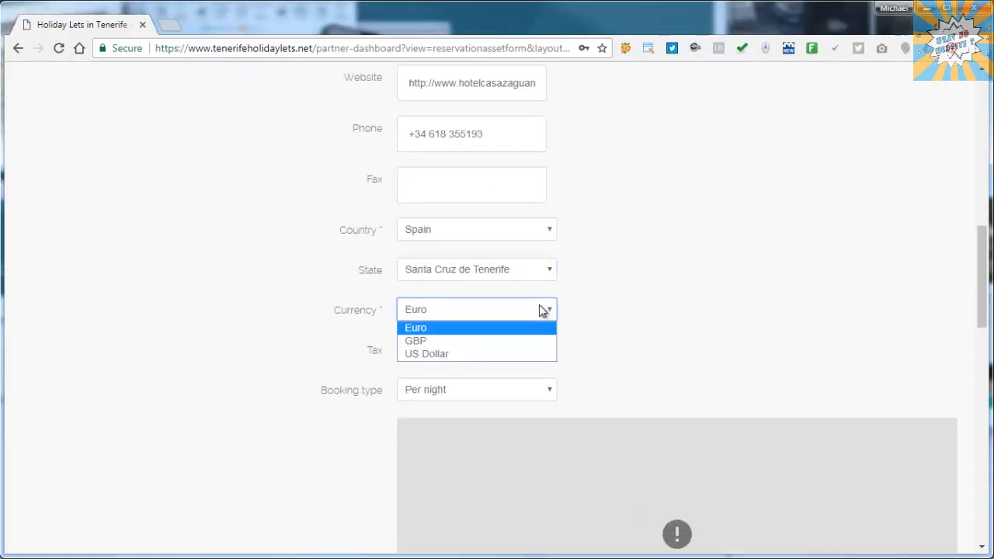
pyautogui.click(454, 342)
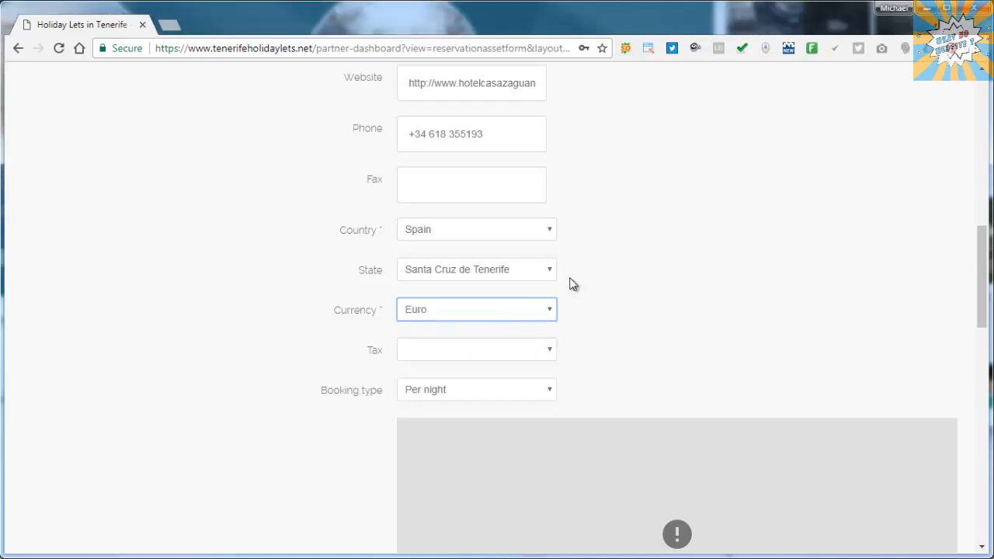
pyautogui.scroll(-1, 643, 268)
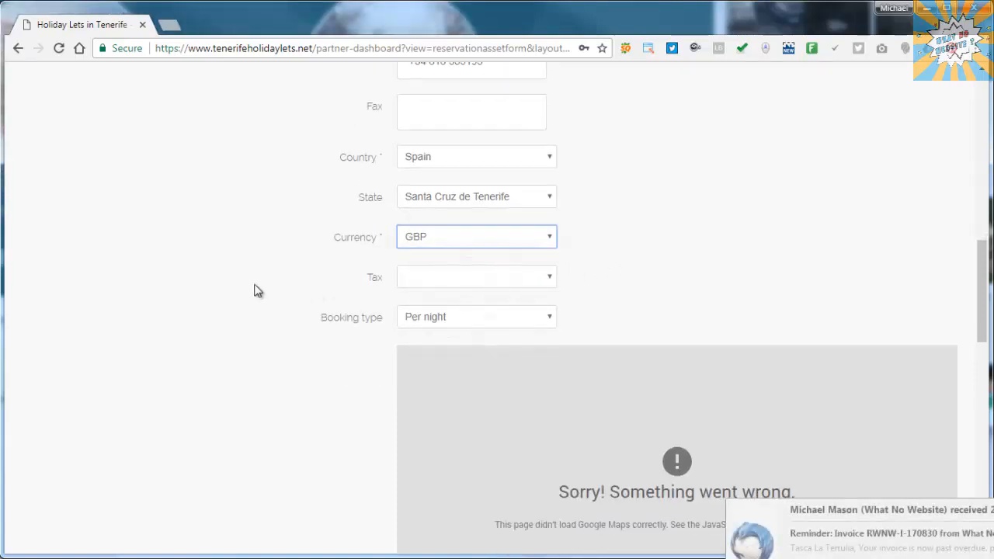
pyautogui.moveTo(281, 282)
pyautogui.scroll(-3, 280, 277)
pyautogui.scroll(-1, 279, 278)
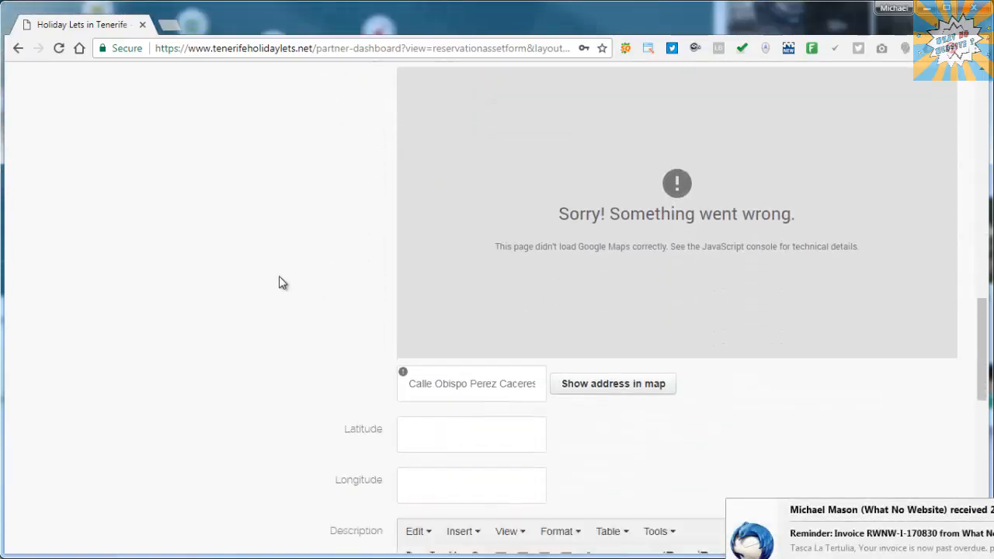
# - Enter latitude 28.159285 and longitude -16.638538 for the asset
pyautogui.scroll(-1, 281, 283)
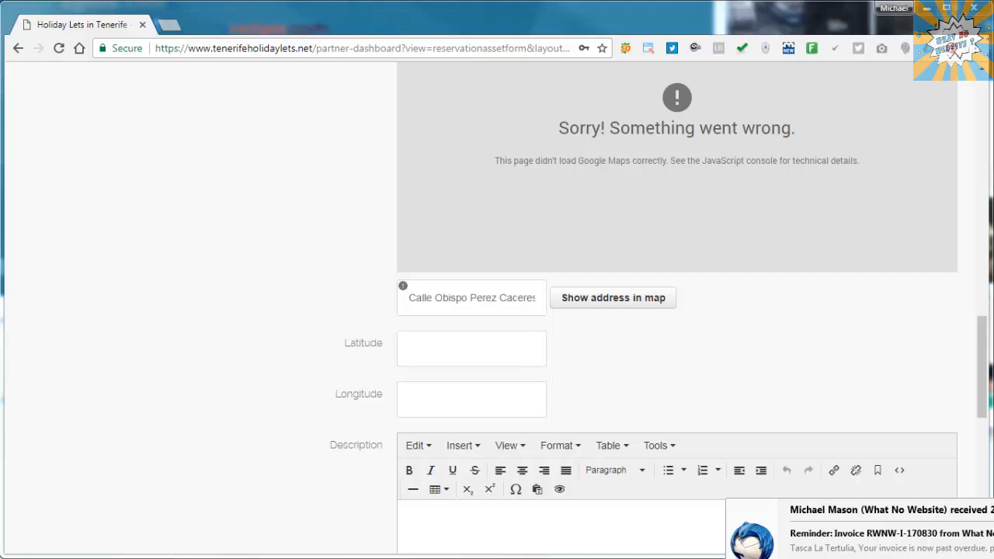
pyautogui.click(535, 344)
pyautogui.write('28.159285')
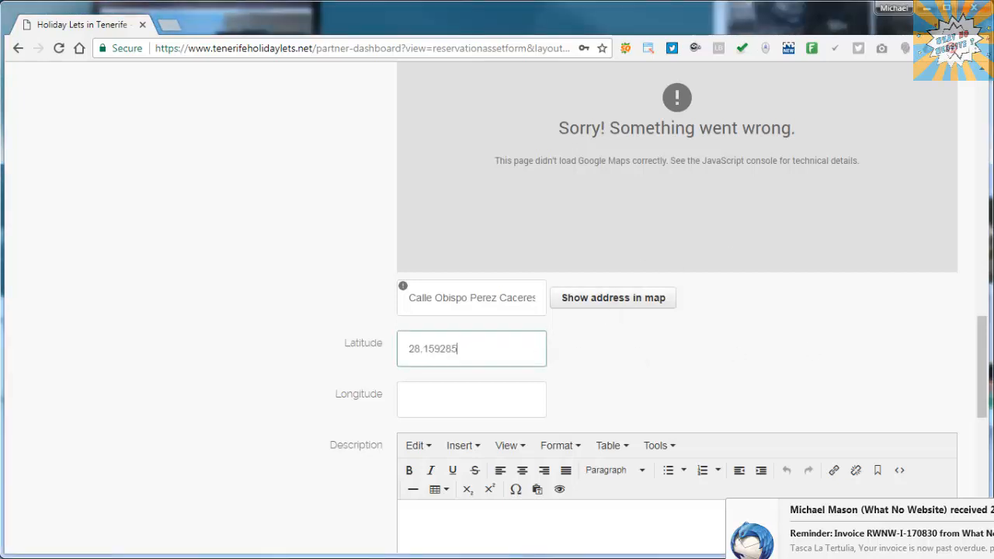
pyautogui.click(483, 396)
pyautogui.write('-16.638538')
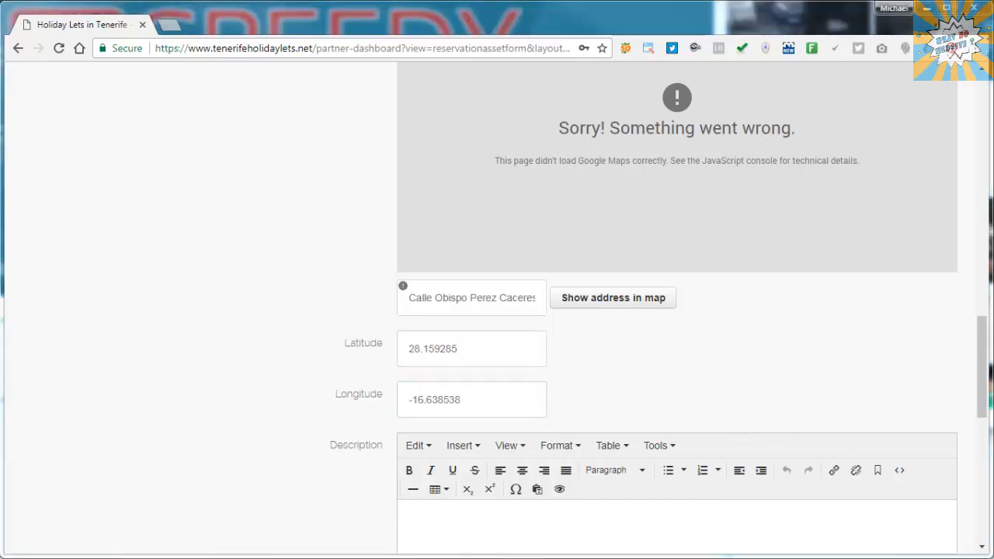
# - Paste the description about dark skies, star gazing and astronomy trips into the Description editor
pyautogui.scroll(-2, 668, 388)
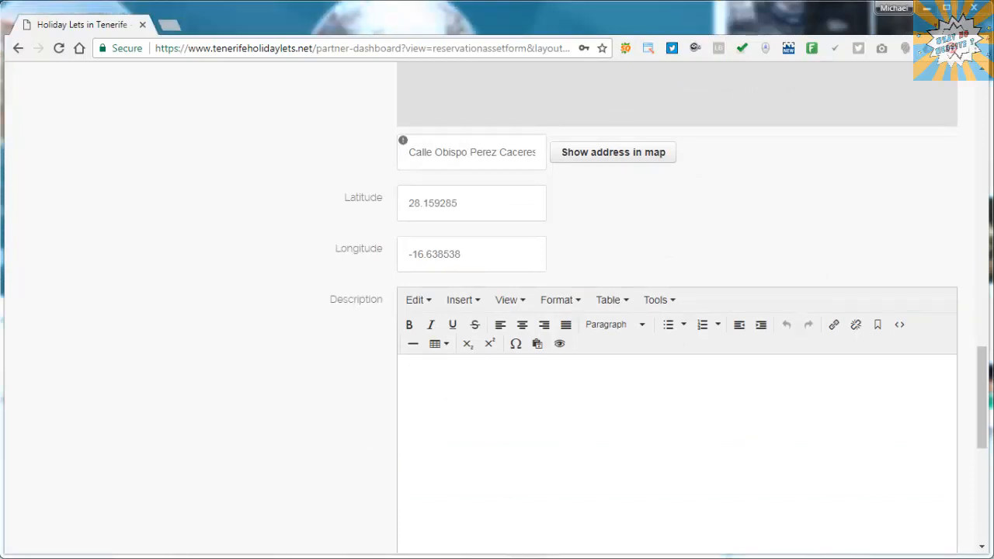
pyautogui.click(633, 406)
pyautogui.write('The hotel is home to dark skies Tenerife where we run star gazing and astronomy trips.')
pyautogui.scroll(-2, 285, 374)
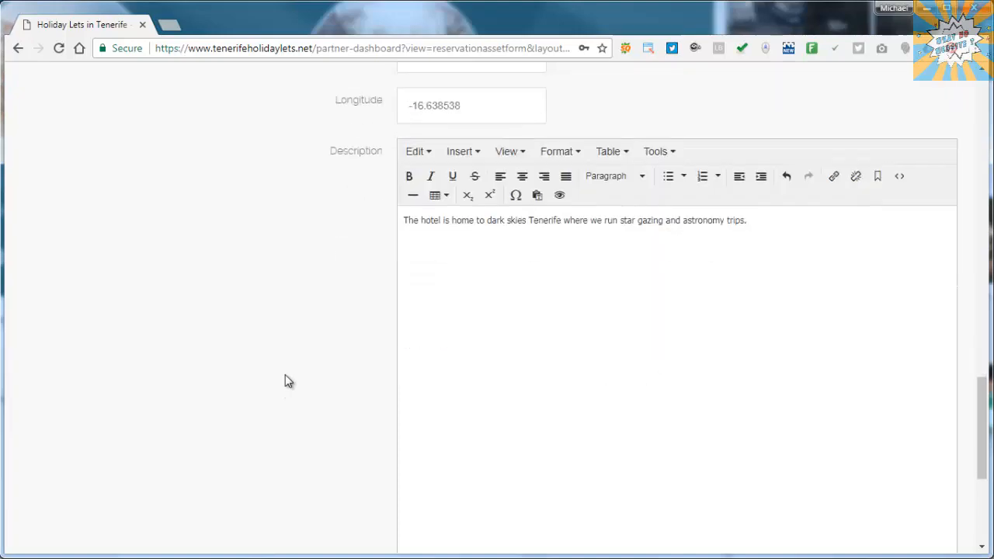
pyautogui.scroll(-5, 285, 378)
pyautogui.scroll(20, 285, 378)
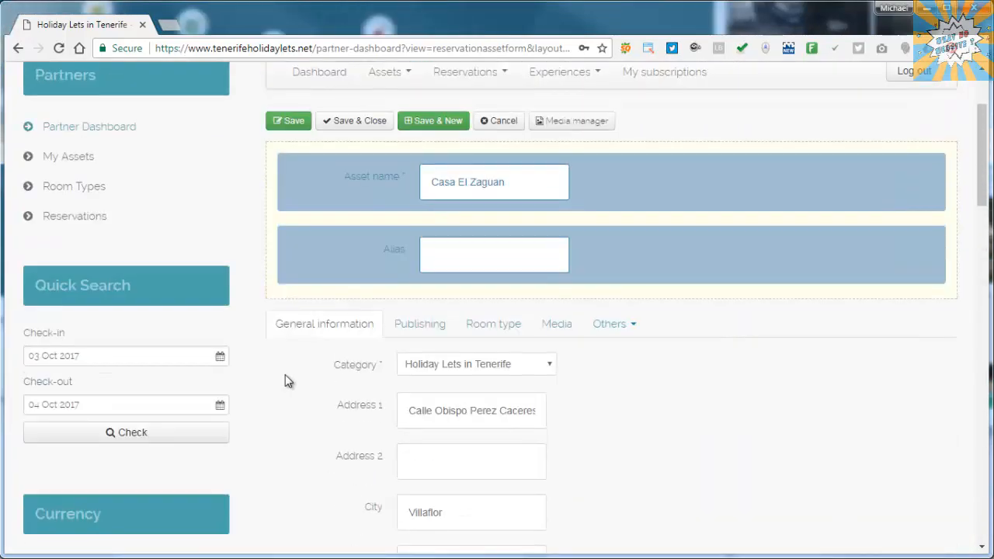
# - Give the asset a 5-star rating in its publishing settings
pyautogui.click(404, 329)
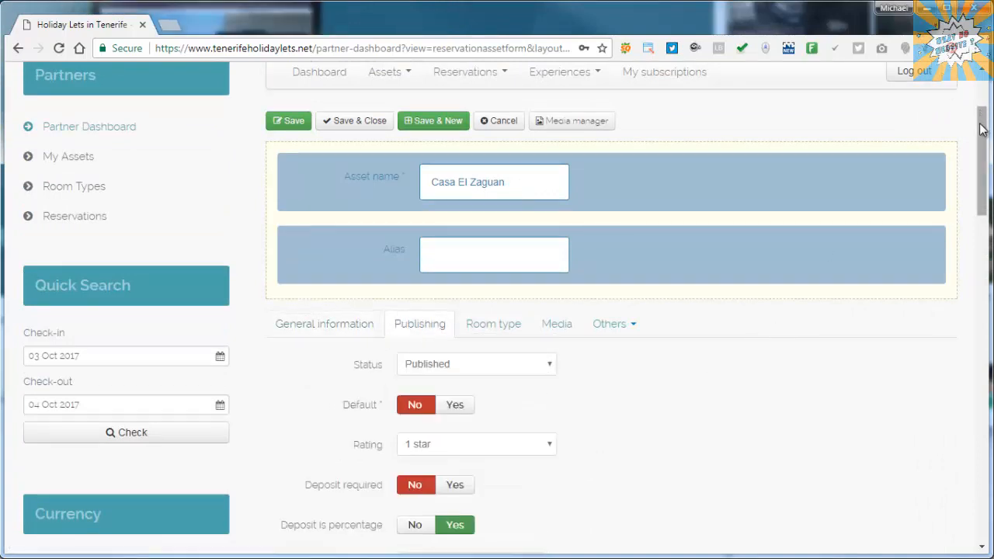
pyautogui.moveTo(981, 129); pyautogui.dragTo(987, 159)
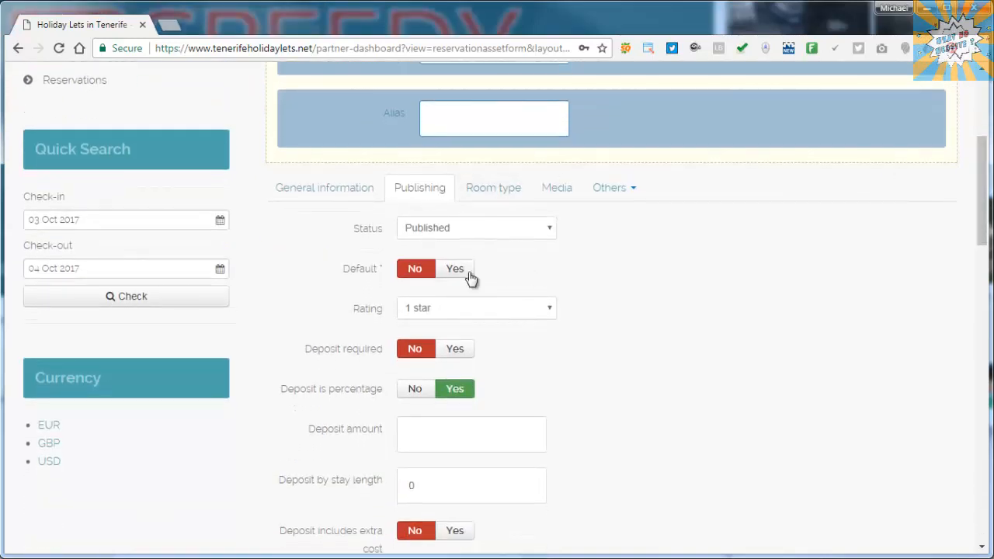
pyautogui.scroll(-1, 665, 235)
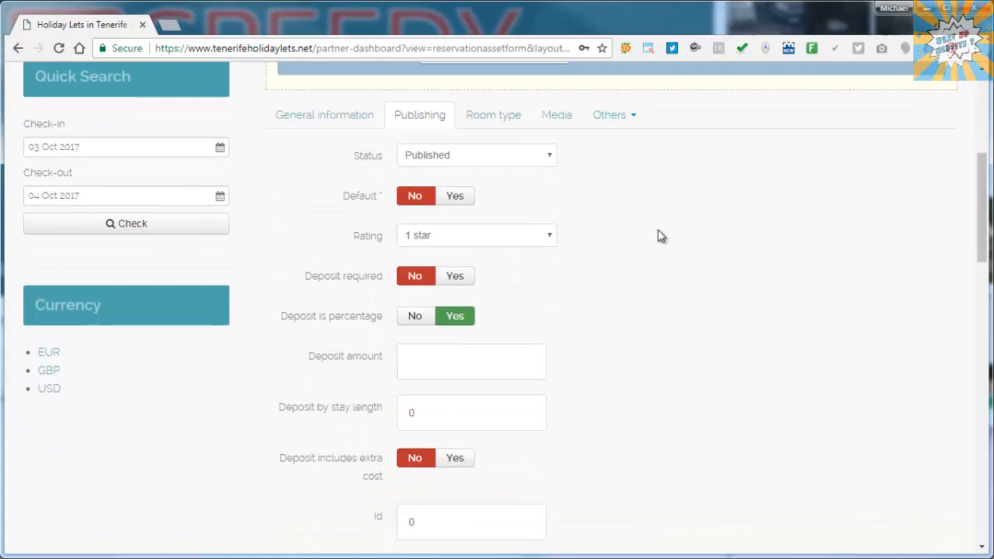
pyautogui.click(518, 239)
pyautogui.click(453, 319)
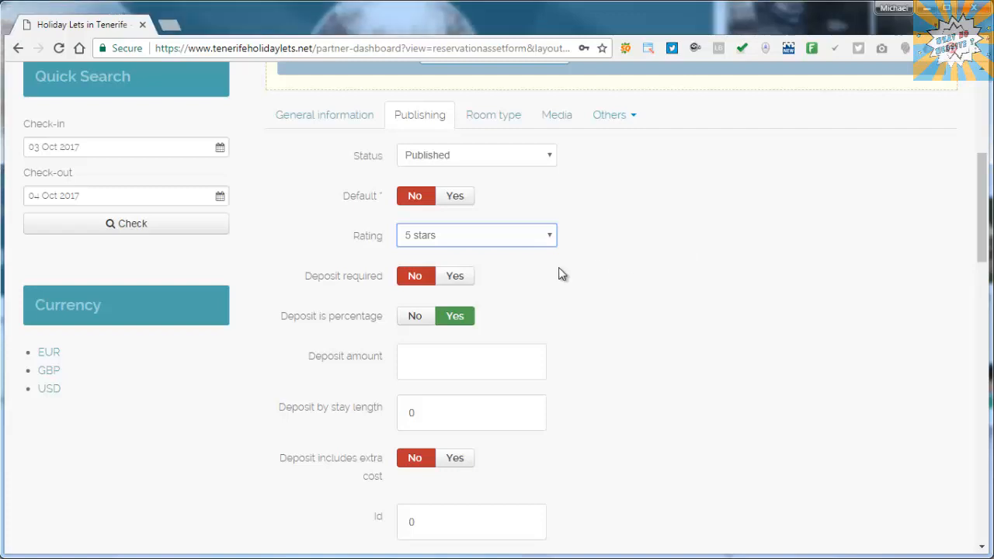
# - Leave Deposit required at No and clear the 25 from the deposit amount
pyautogui.click(448, 281)
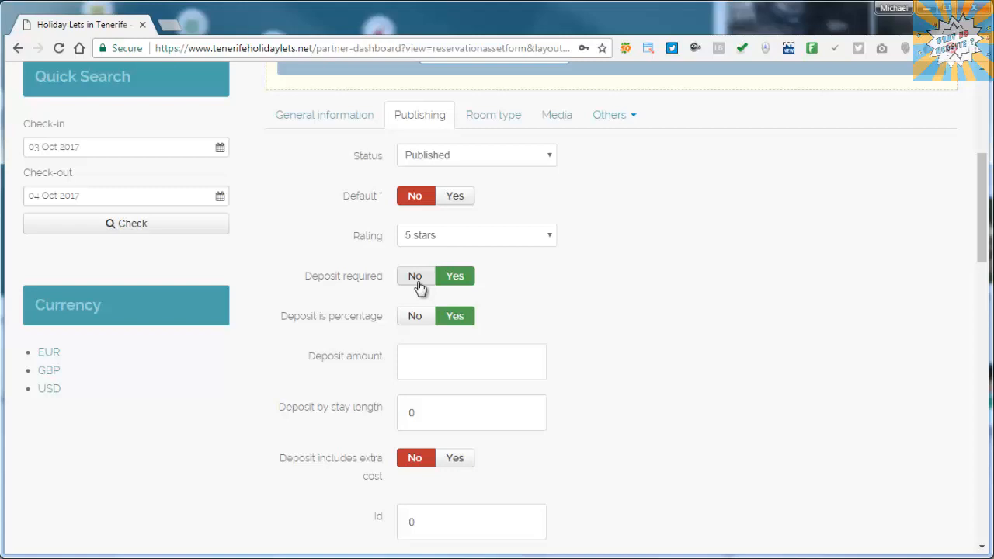
pyautogui.click(417, 281)
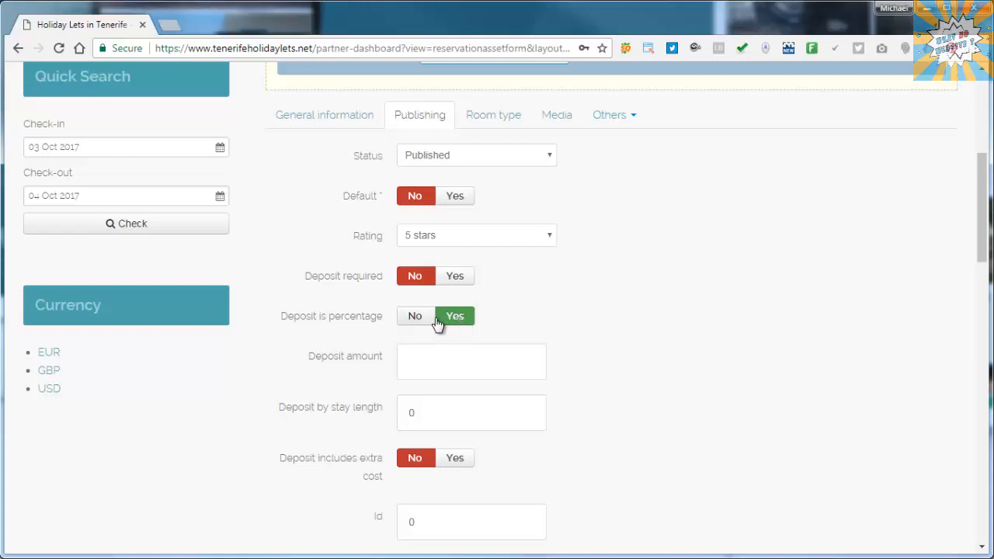
pyautogui.click(452, 361)
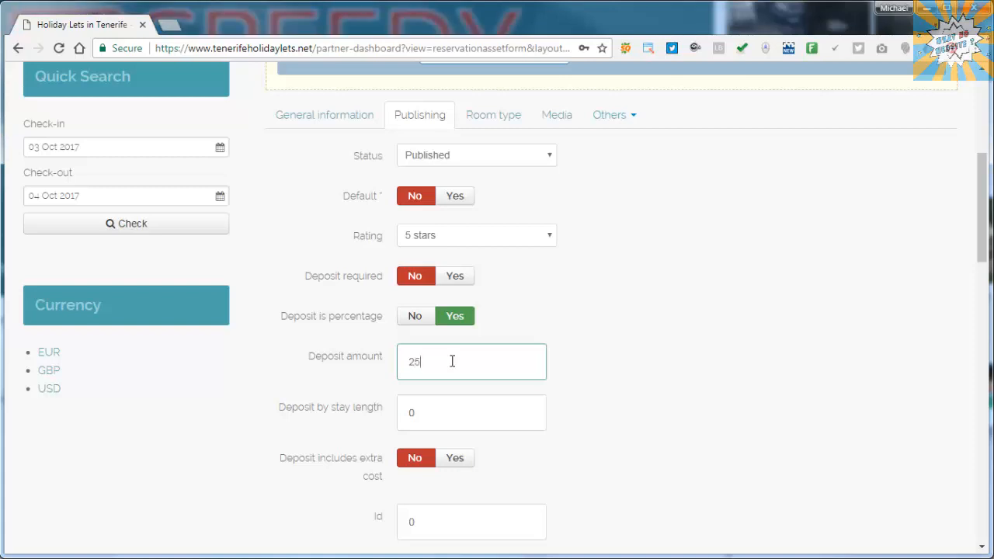
pyautogui.click(340, 360)
pyautogui.press('BackSpace')
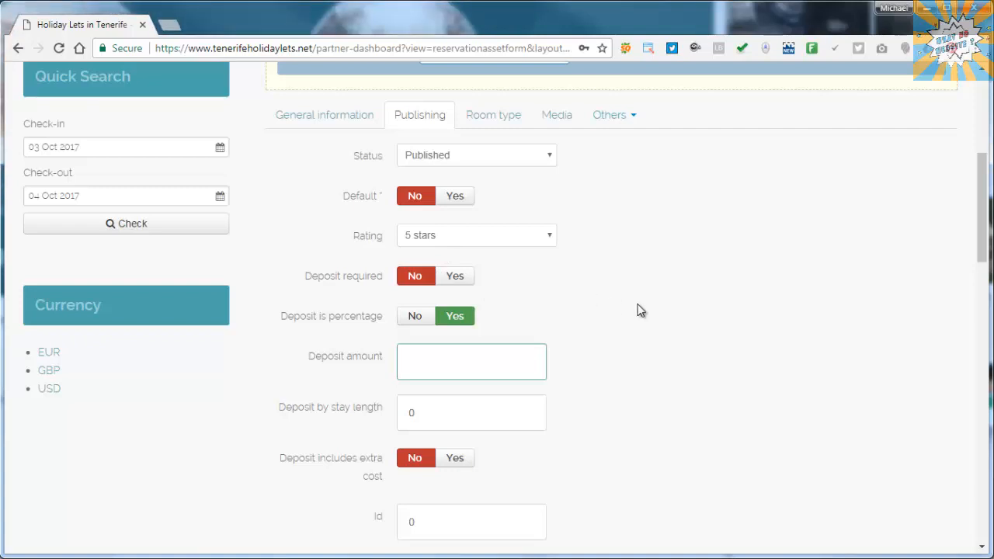
# - Set Show inline check availability to Yes in the asset's publishing settings
pyautogui.scroll(-1, 637, 310)
pyautogui.scroll(-2, 640, 310)
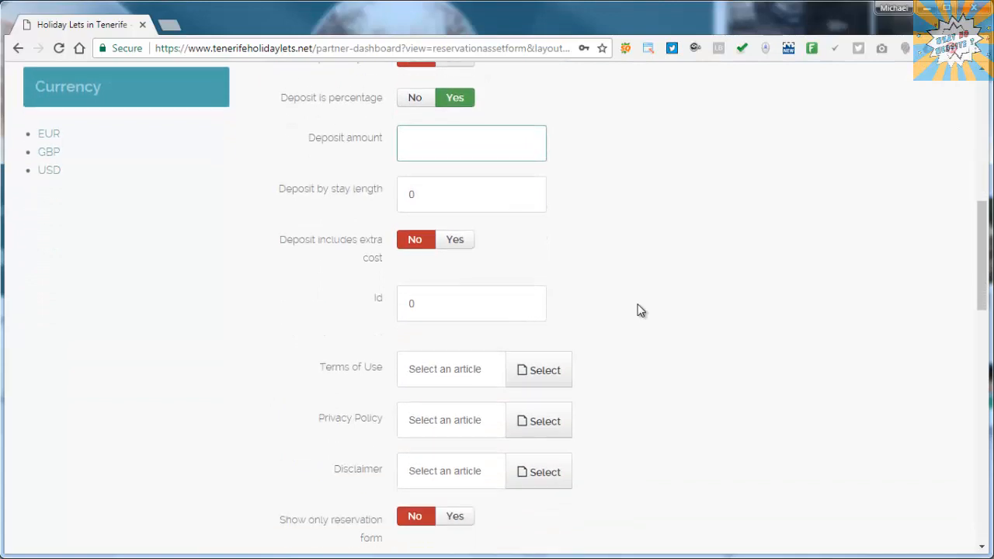
pyautogui.scroll(-1, 641, 310)
pyautogui.scroll(-3, 639, 309)
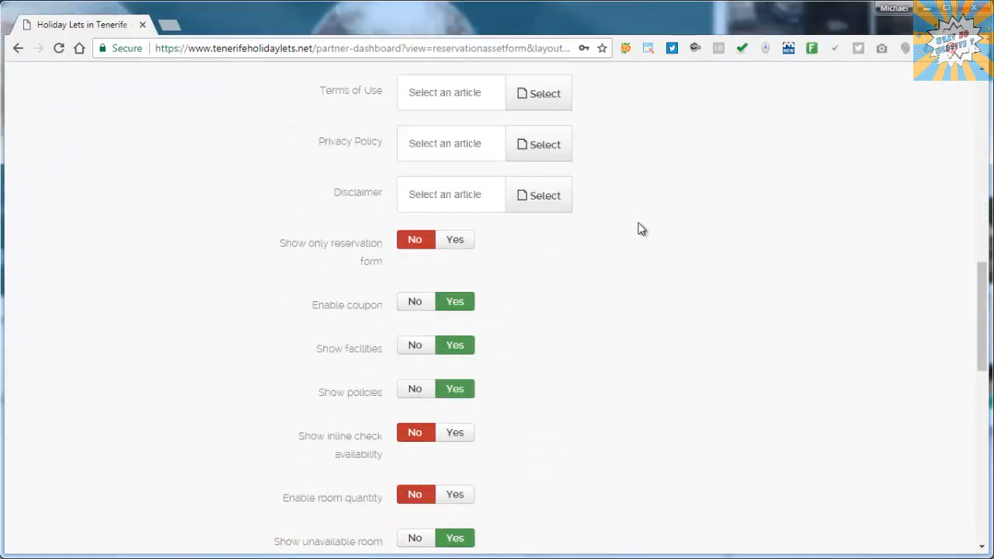
pyautogui.middleClick(636, 223)
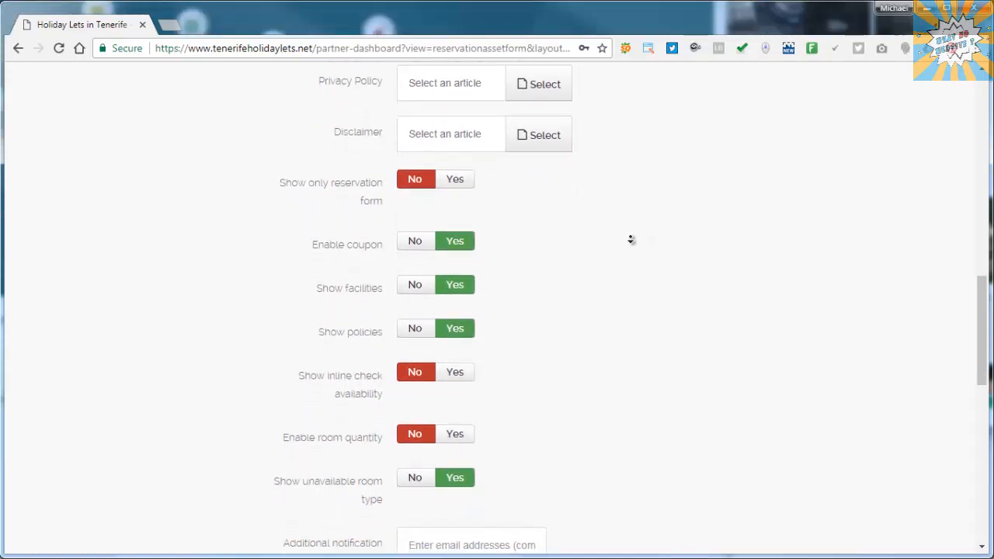
pyautogui.middleClick(631, 240)
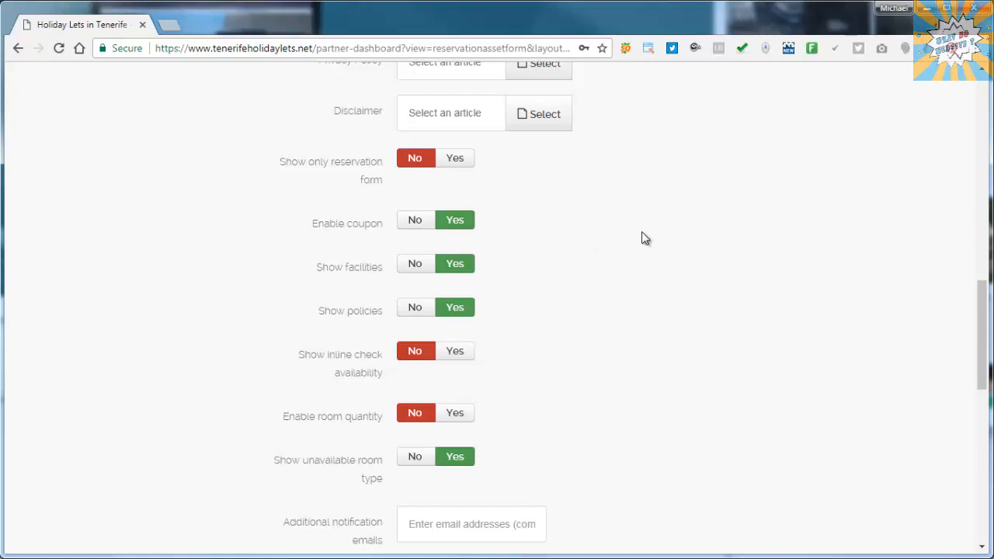
pyautogui.scroll(1, 643, 237)
pyautogui.scroll(1, 642, 233)
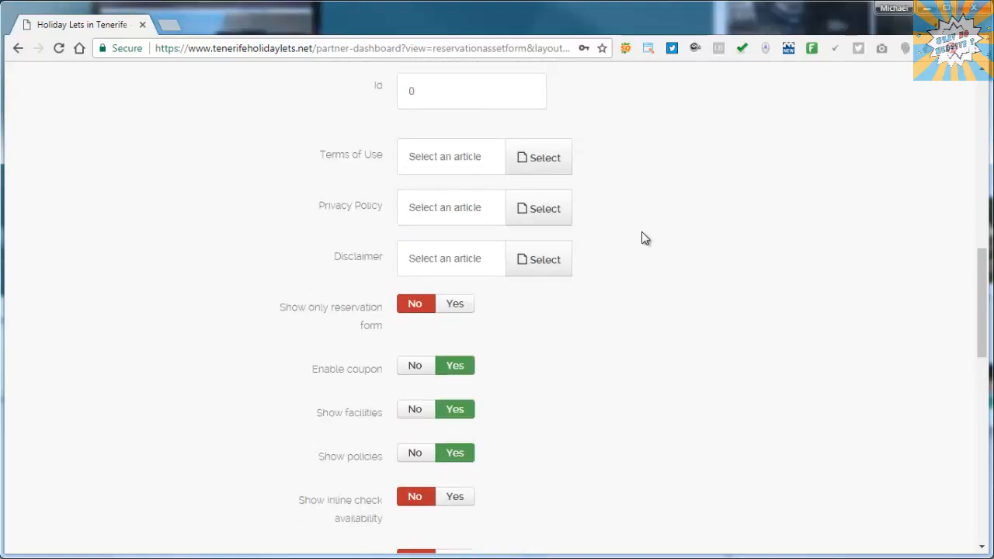
pyautogui.scroll(-2, 642, 233)
pyautogui.scroll(-1, 644, 238)
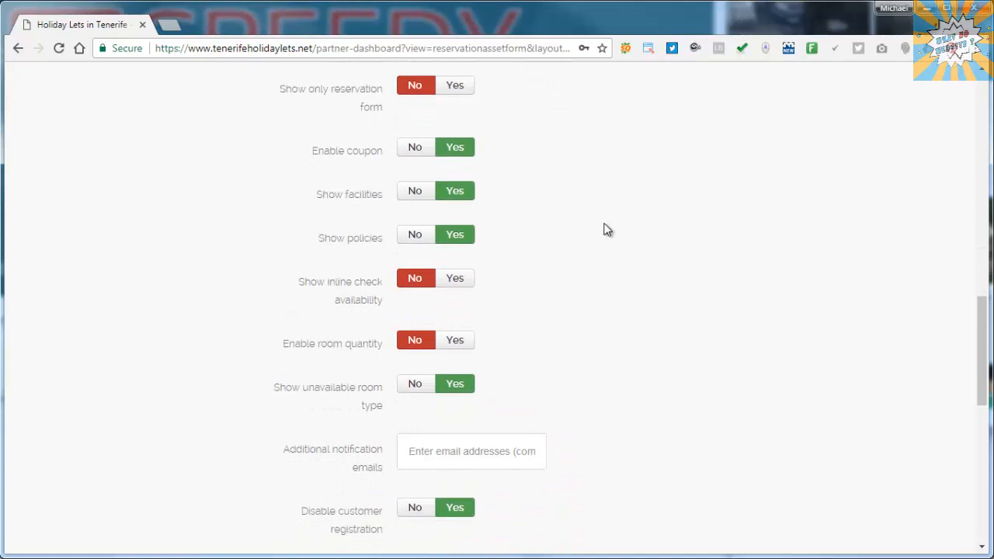
pyautogui.click(454, 283)
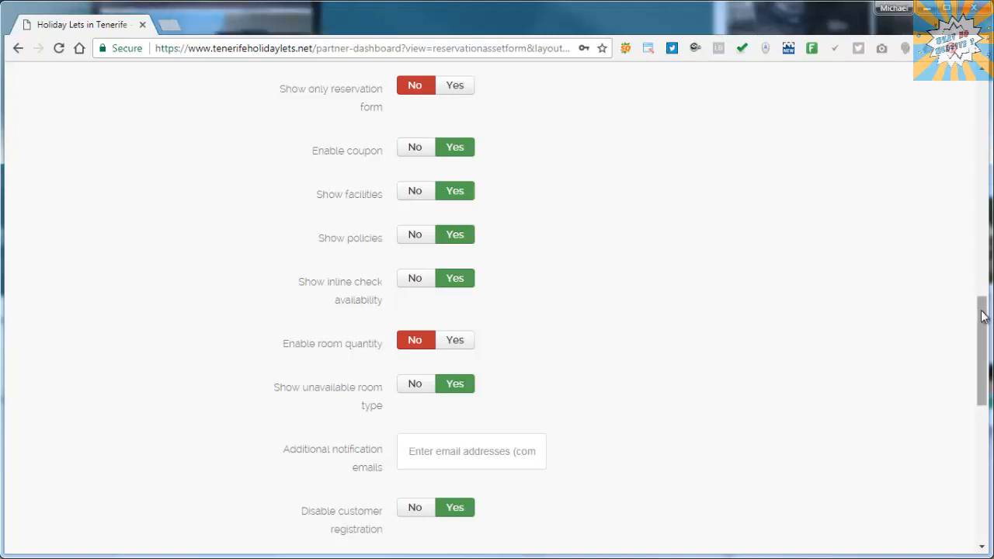
pyautogui.moveTo(982, 316); pyautogui.dragTo(981, 326)
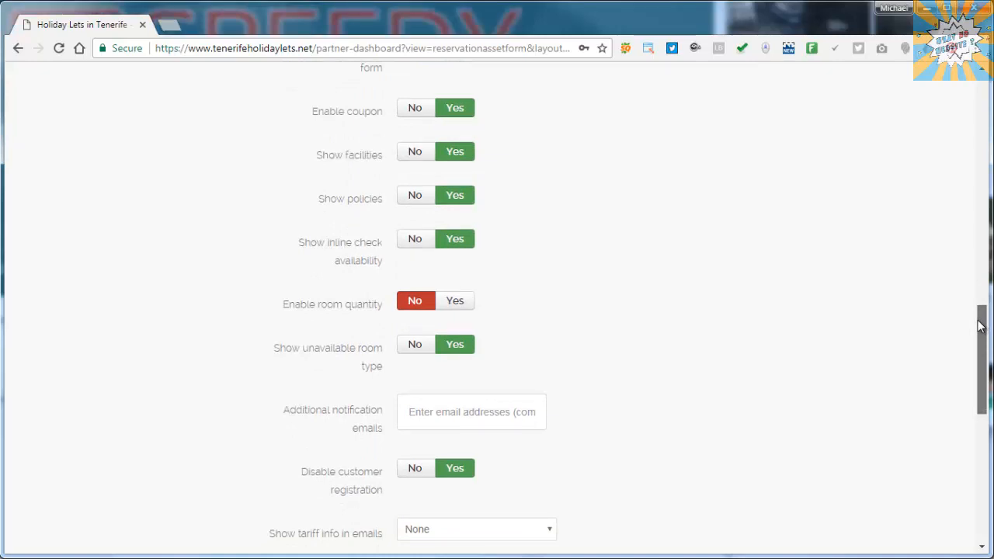
pyautogui.moveTo(980, 326); pyautogui.dragTo(983, 360)
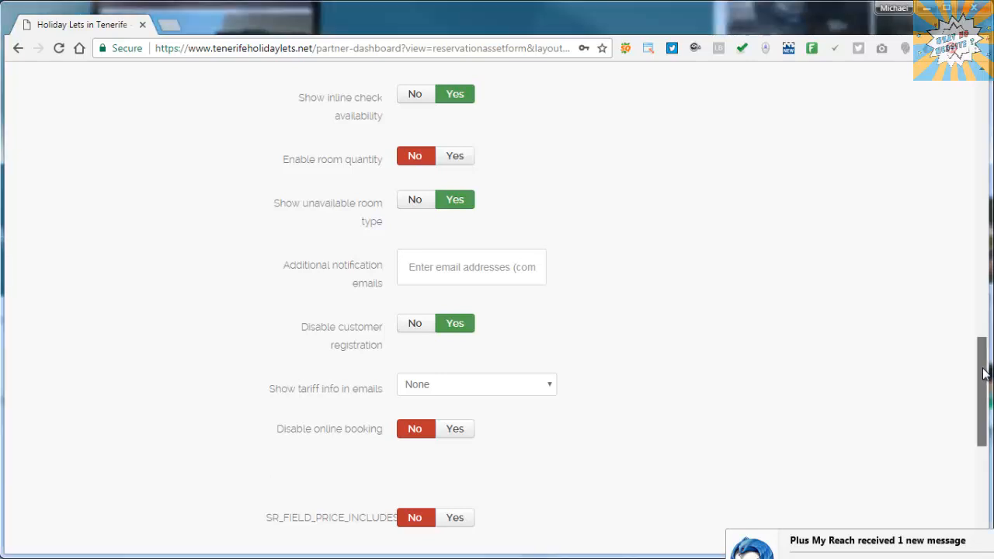
pyautogui.moveTo(984, 372); pyautogui.dragTo(983, 407)
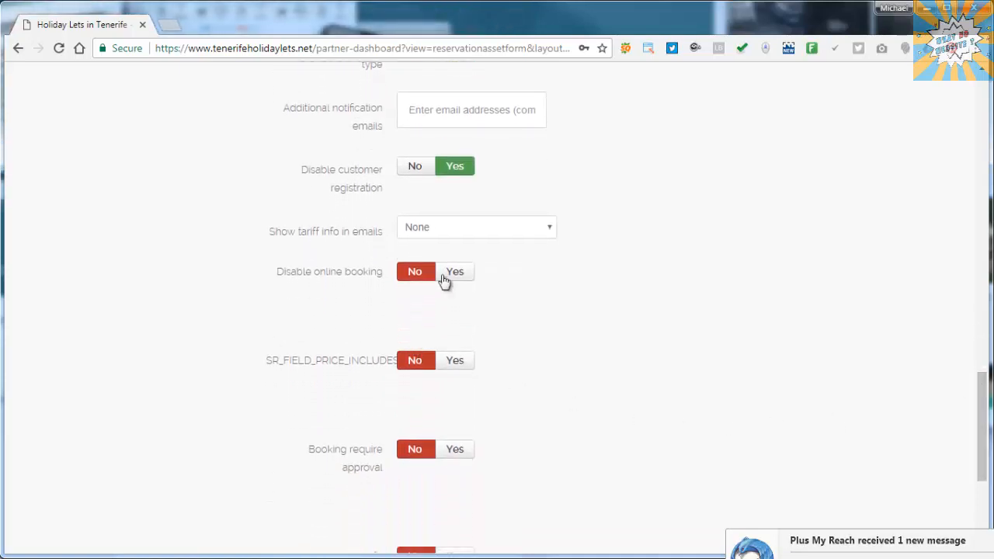
# - Set tariff info in emails to Show tariff title and Booking require approval to Yes
pyautogui.click(502, 233)
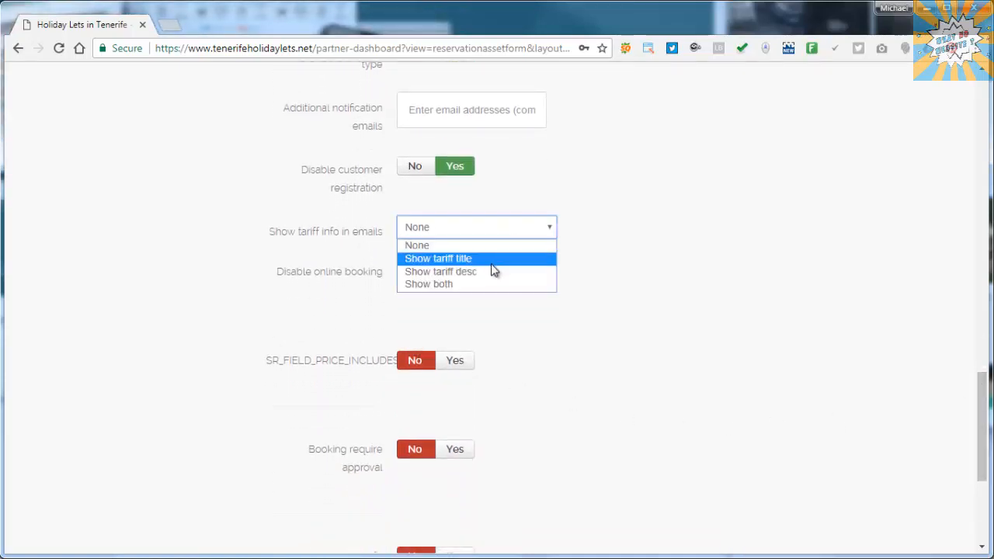
pyautogui.click(499, 259)
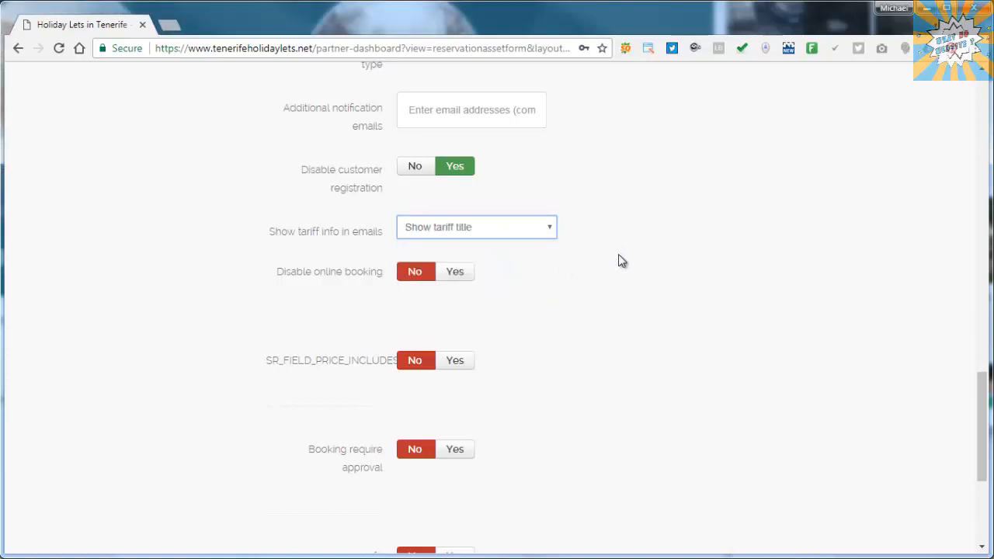
pyautogui.middleClick(618, 255)
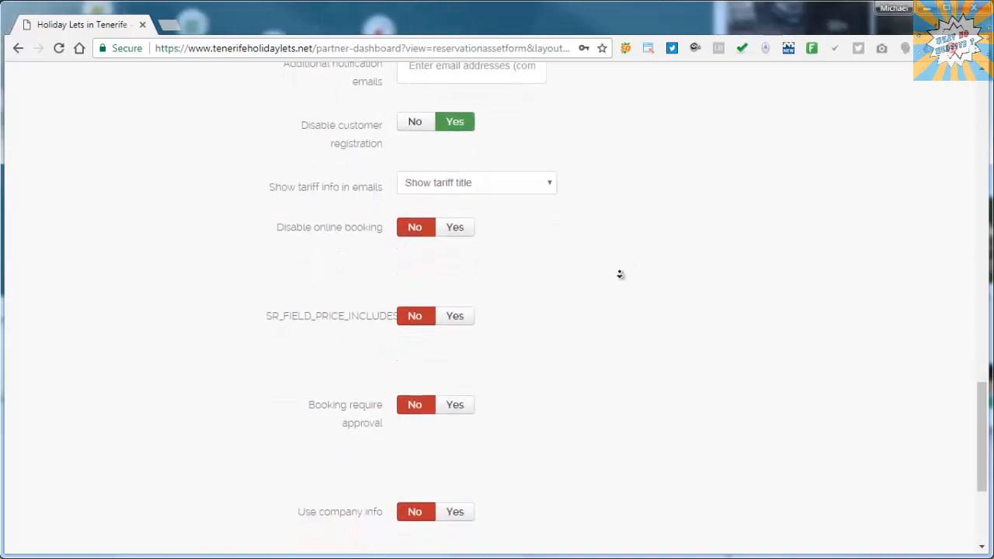
pyautogui.middleClick(619, 282)
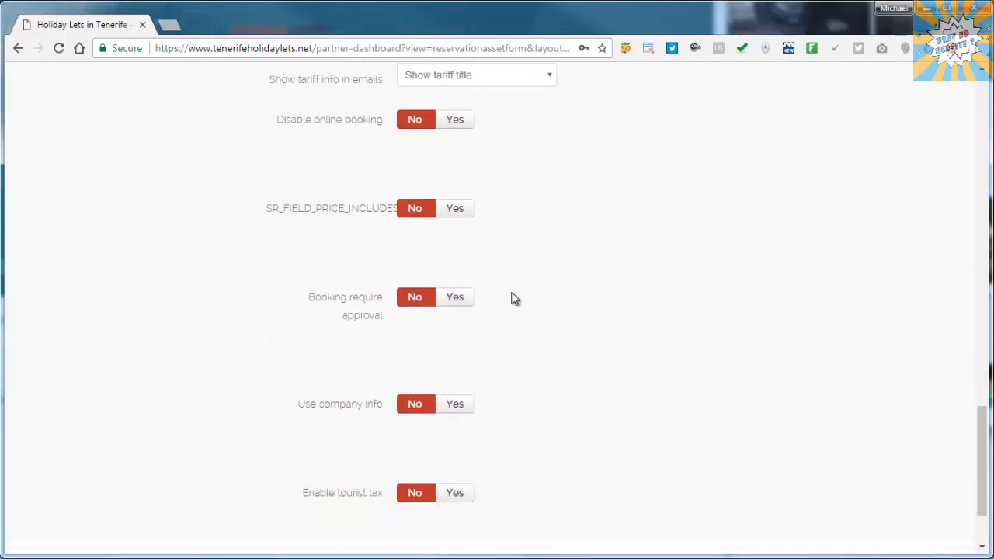
pyautogui.click(462, 305)
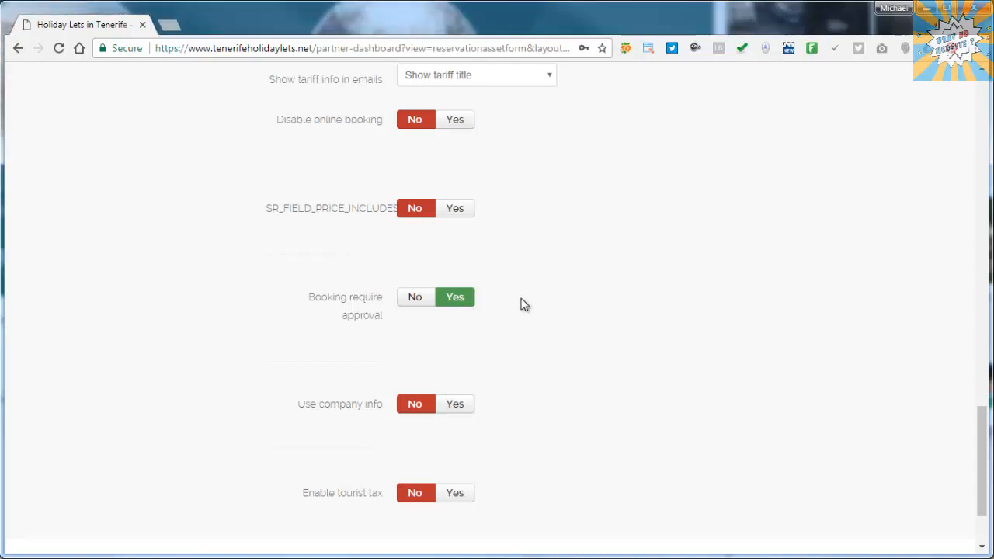
pyautogui.scroll(-1, 522, 304)
pyautogui.scroll(15, 522, 304)
pyautogui.scroll(5, 522, 304)
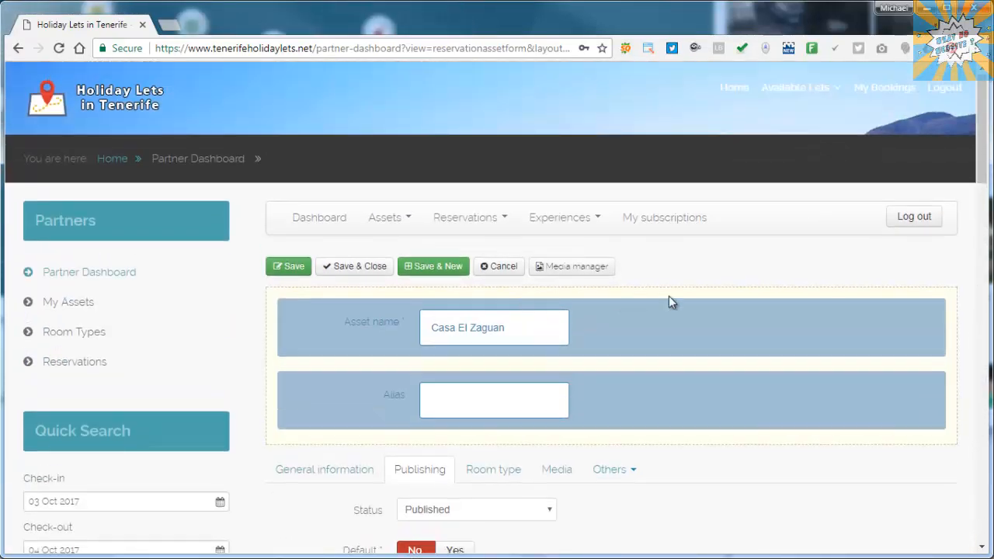
# - Move from the Room type section to the asset's still-empty Media section
pyautogui.scroll(-2, 669, 302)
pyautogui.click(494, 324)
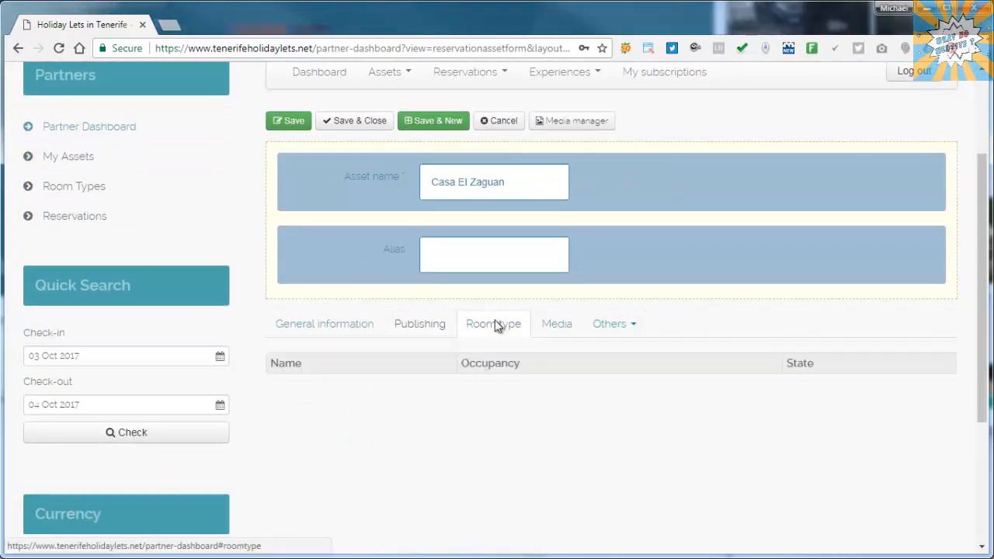
pyautogui.click(560, 331)
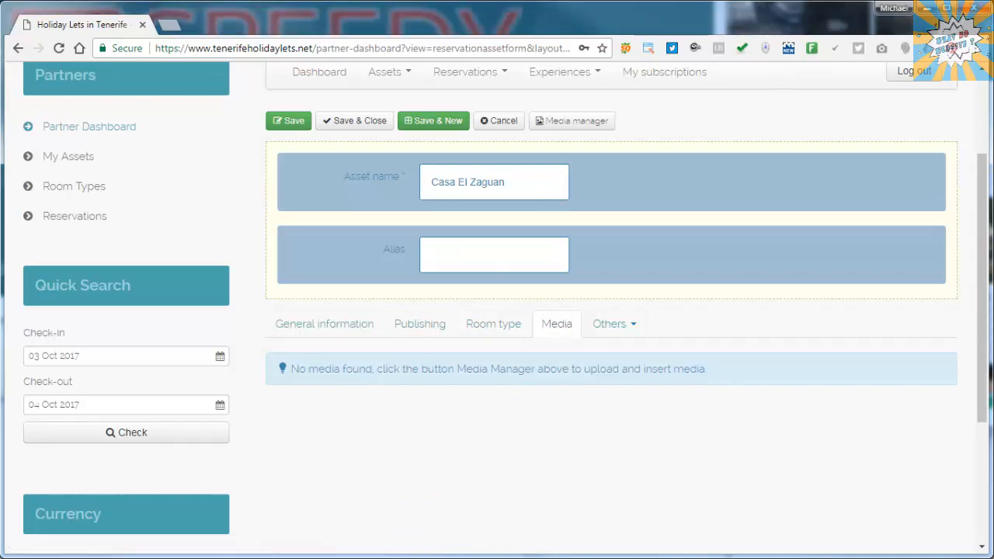
# - Upload the photo casa-el-zaguan-03.jpg in the Media manager
pyautogui.click(582, 126)
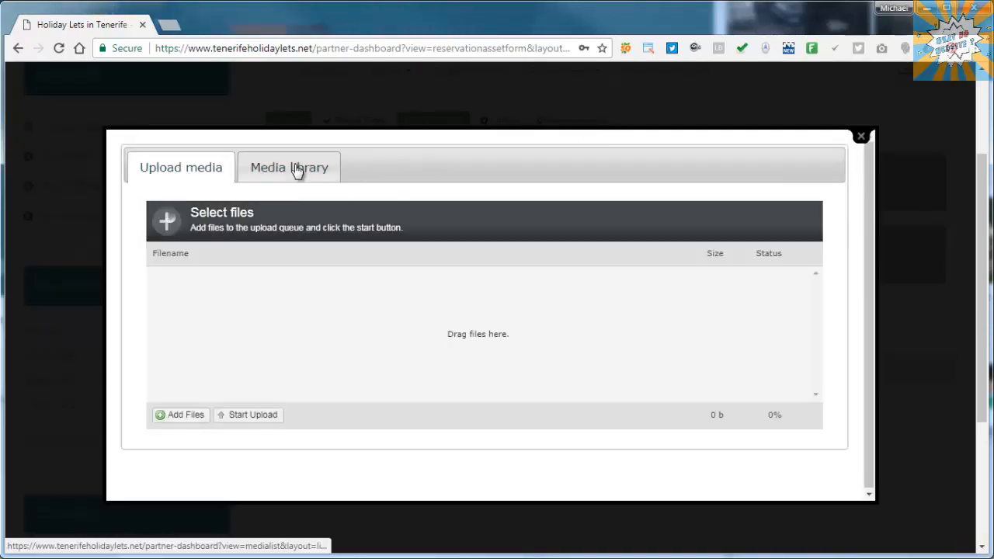
pyautogui.click(294, 168)
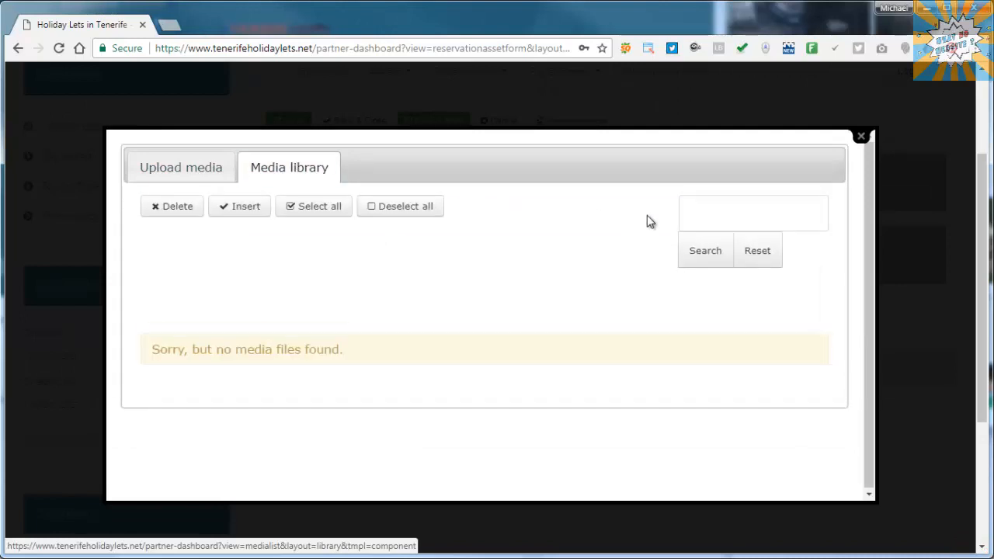
pyautogui.click(696, 219)
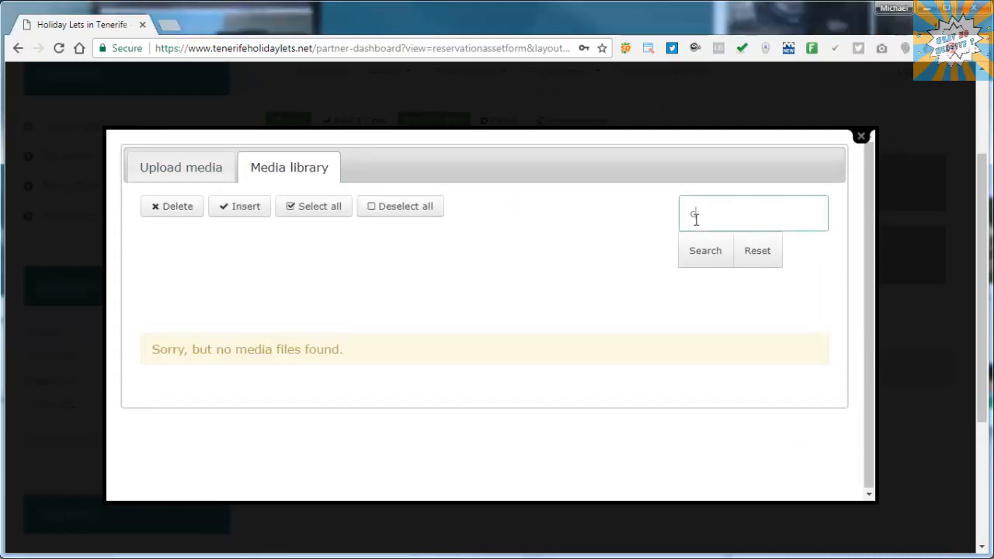
pyautogui.click(699, 255)
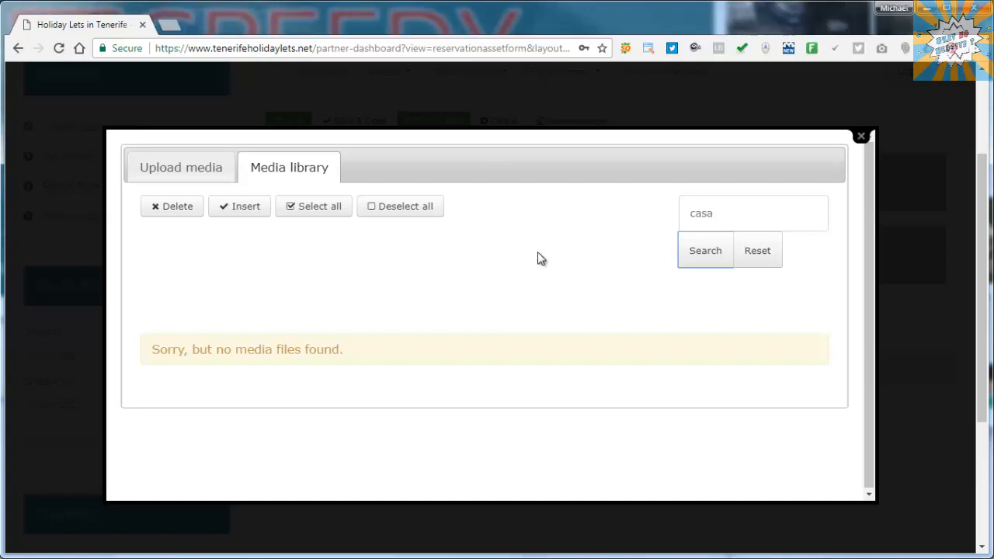
pyautogui.click(179, 167)
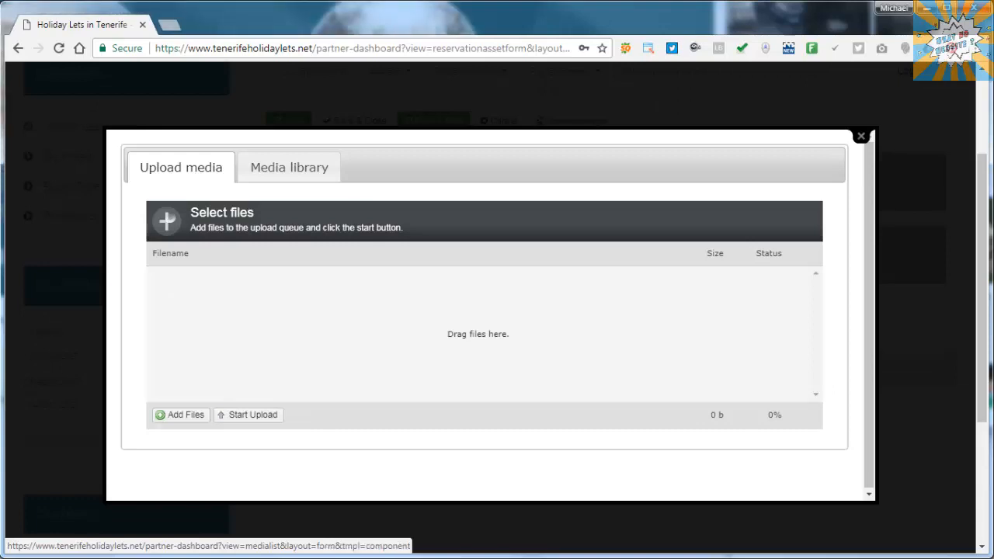
pyautogui.moveTo(661, 259); pyautogui.dragTo(495, 319)
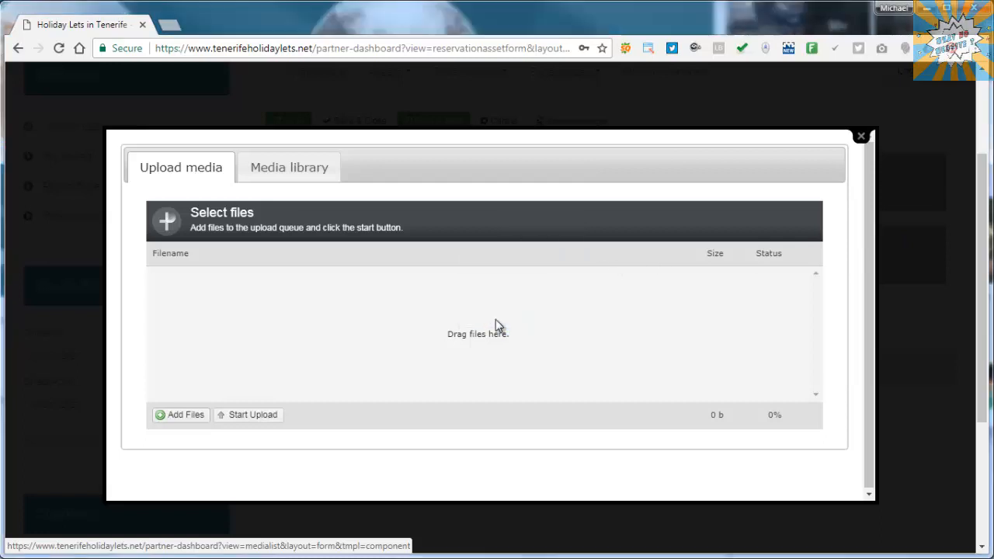
pyautogui.click(249, 418)
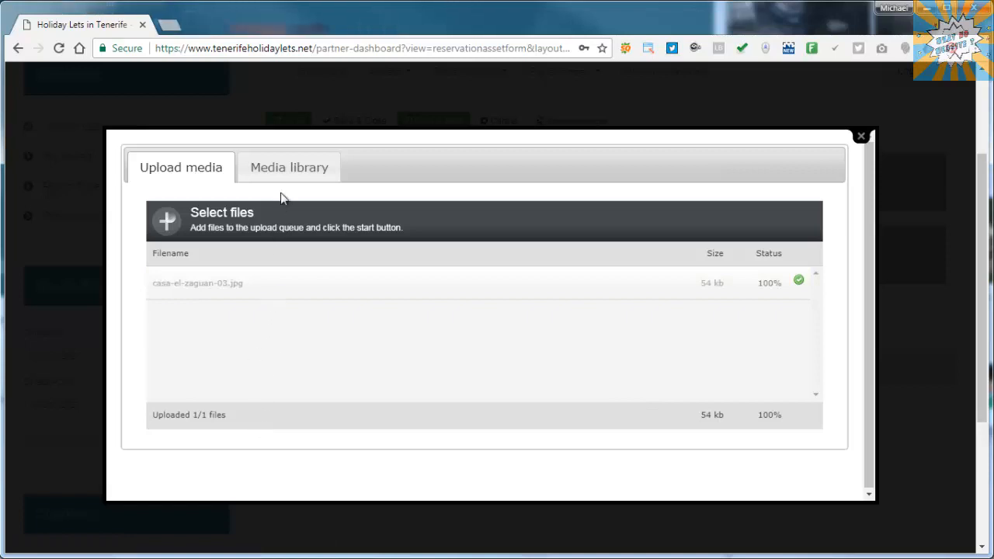
# - Select casa-el-zaguan-03_1 in the Media library and insert it into the asset
pyautogui.click(297, 178)
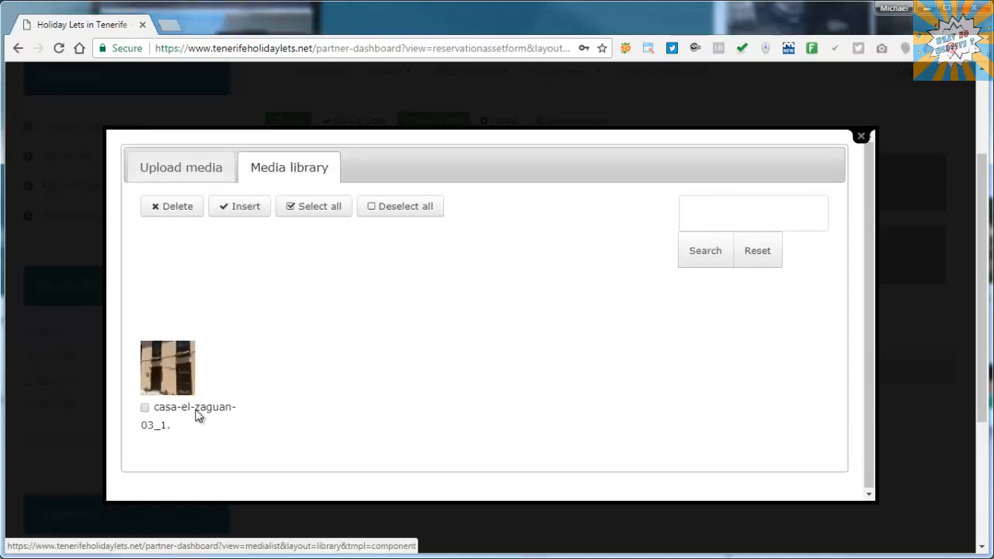
pyautogui.click(196, 415)
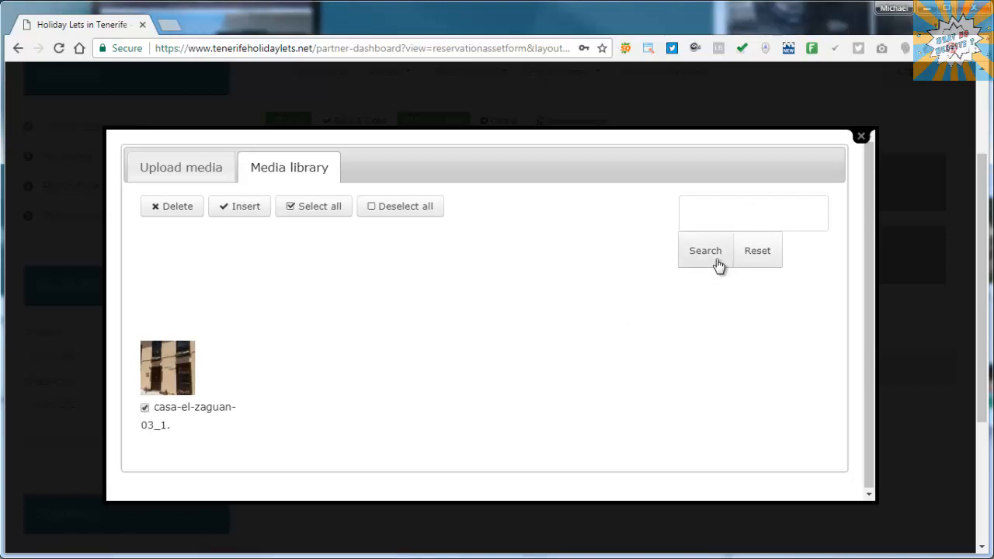
pyautogui.click(245, 207)
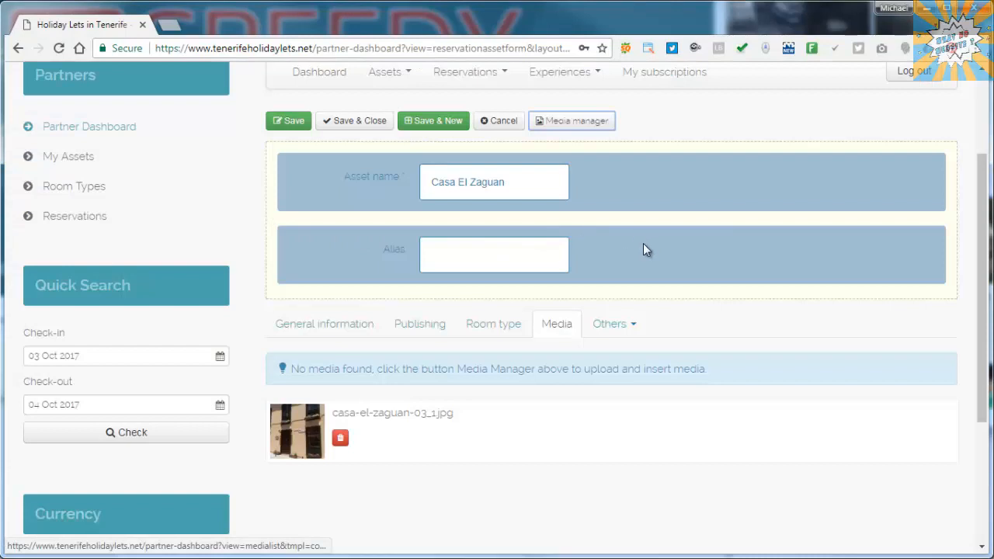
# - In the Payments settings, set Enable Pay Later to No
pyautogui.click(625, 326)
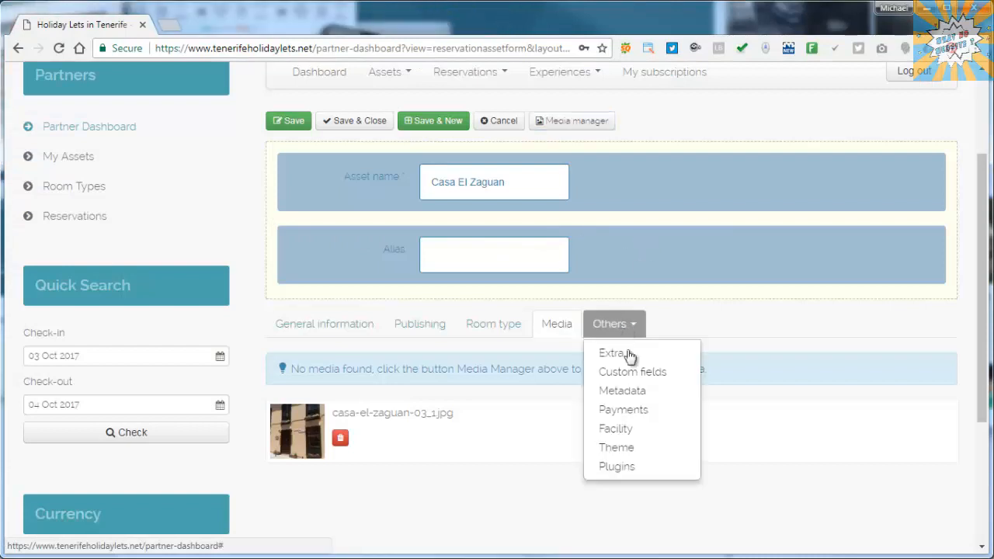
pyautogui.click(630, 418)
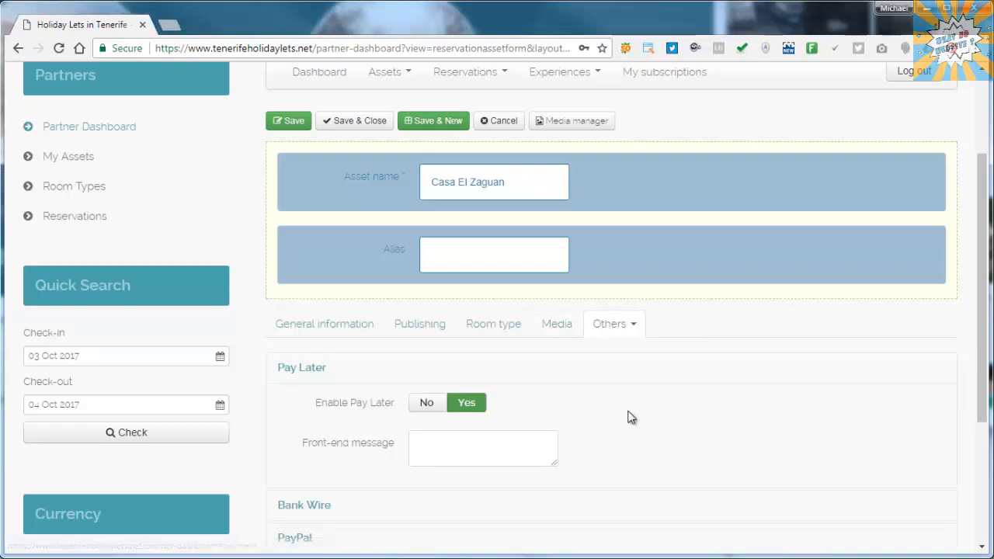
pyautogui.click(426, 407)
pyautogui.click(318, 380)
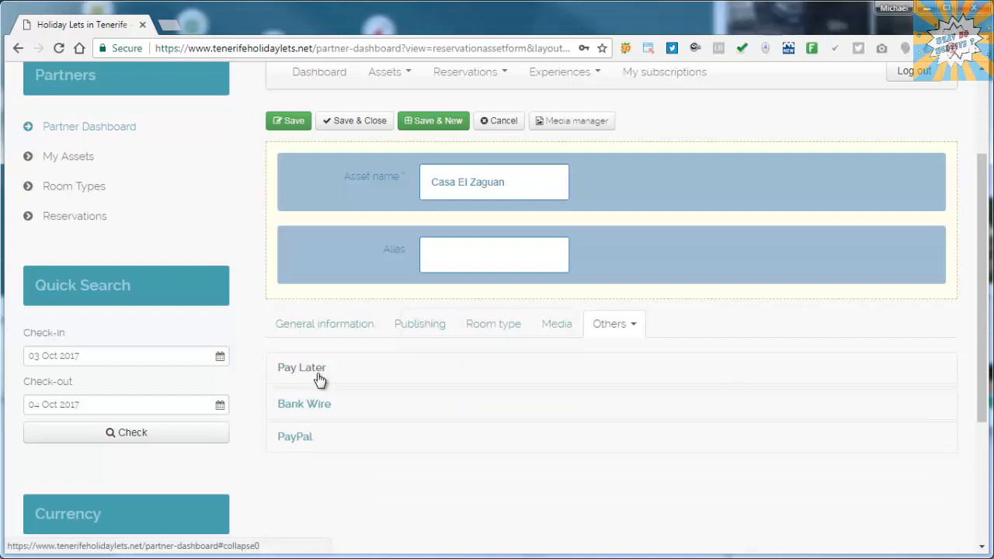
# - Set Enable Bank Wire to No and expand the PayPal settings
pyautogui.click(318, 405)
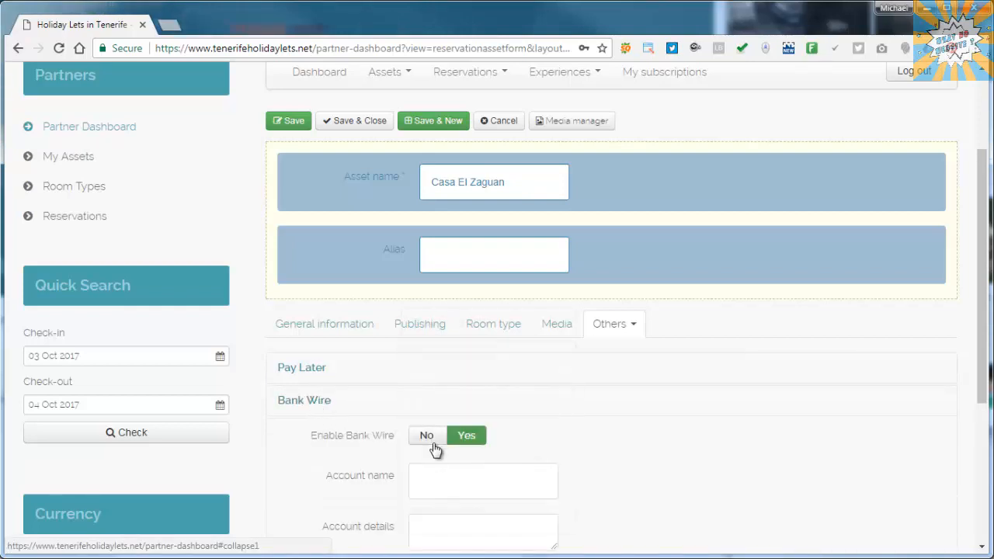
pyautogui.click(424, 436)
pyautogui.click(315, 400)
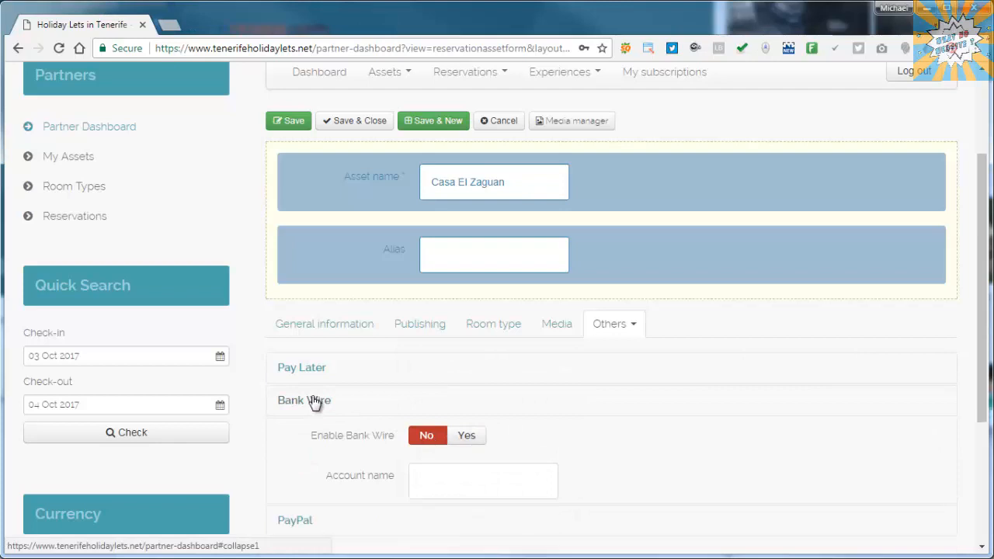
pyautogui.click(305, 435)
pyautogui.scroll(-1, 549, 362)
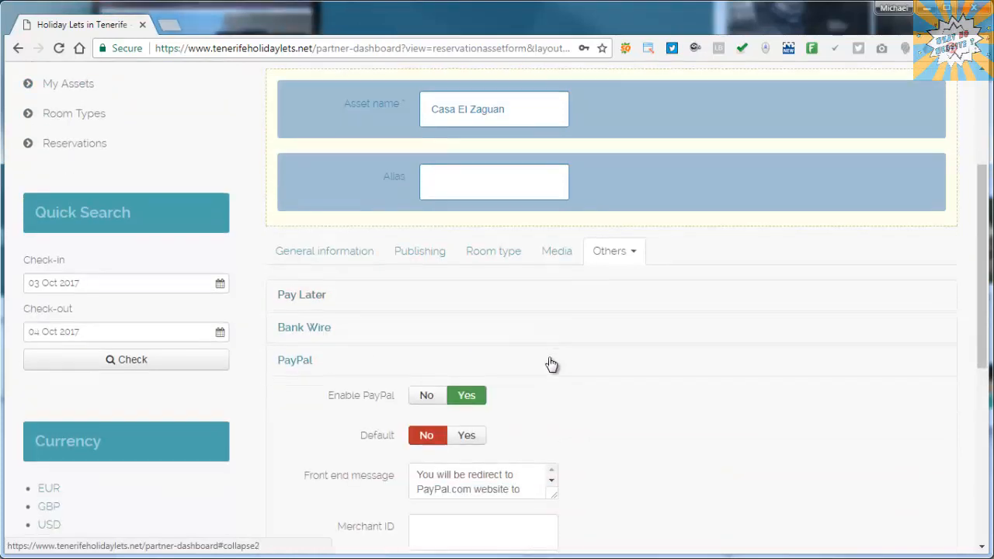
# - Enter the business's merchant e-mail as the PayPal Merchant ID and set Enable sandbox to No
pyautogui.scroll(-1, 606, 358)
pyautogui.scroll(-1, 590, 327)
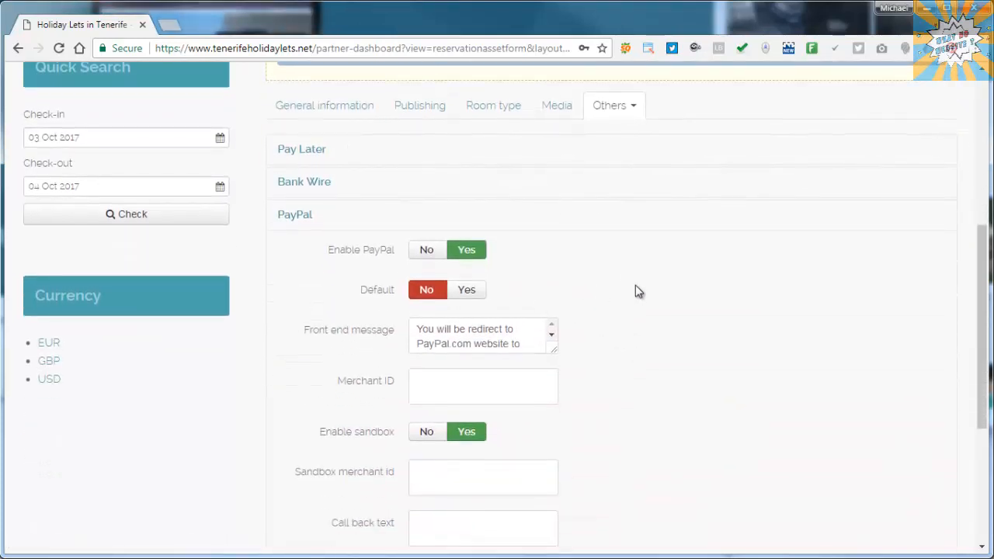
pyautogui.click(495, 398)
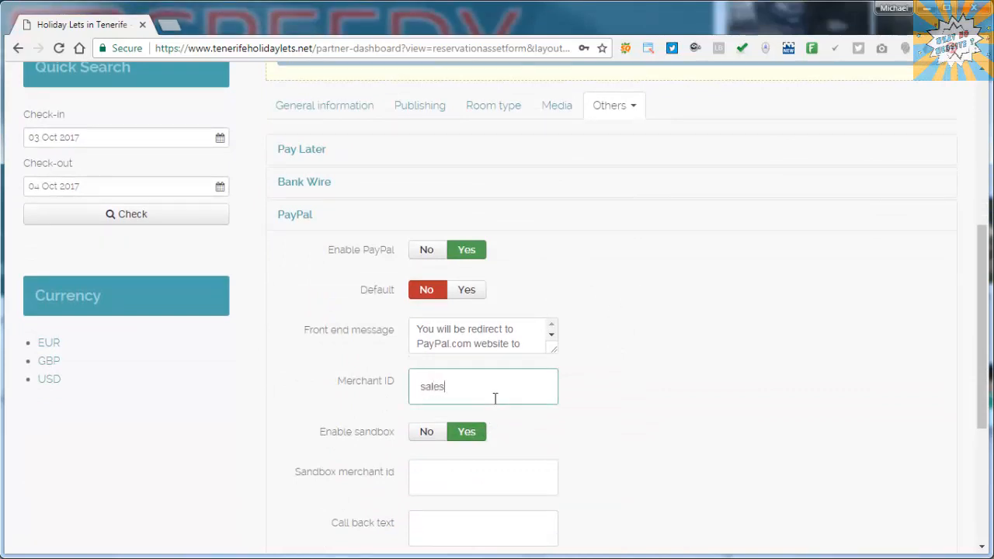
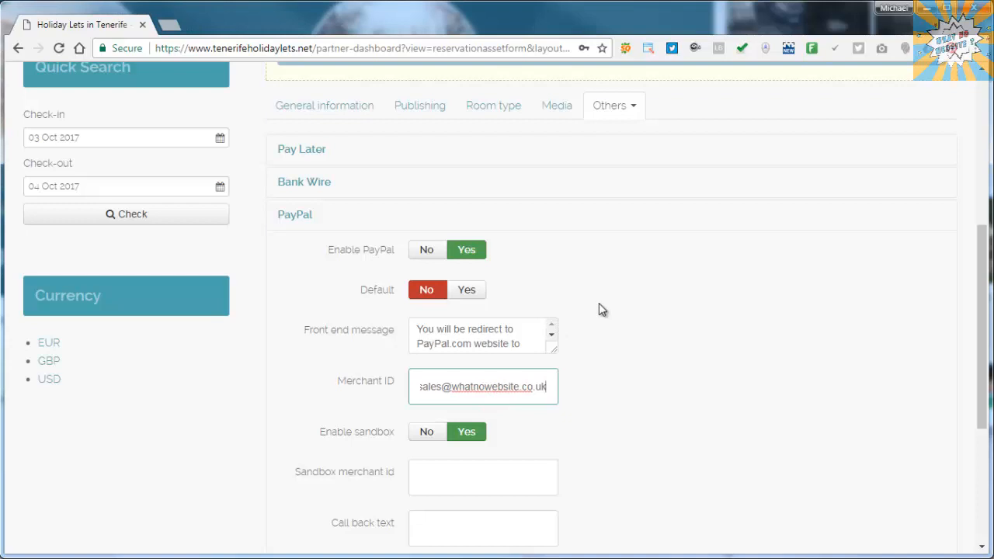
pyautogui.click(429, 434)
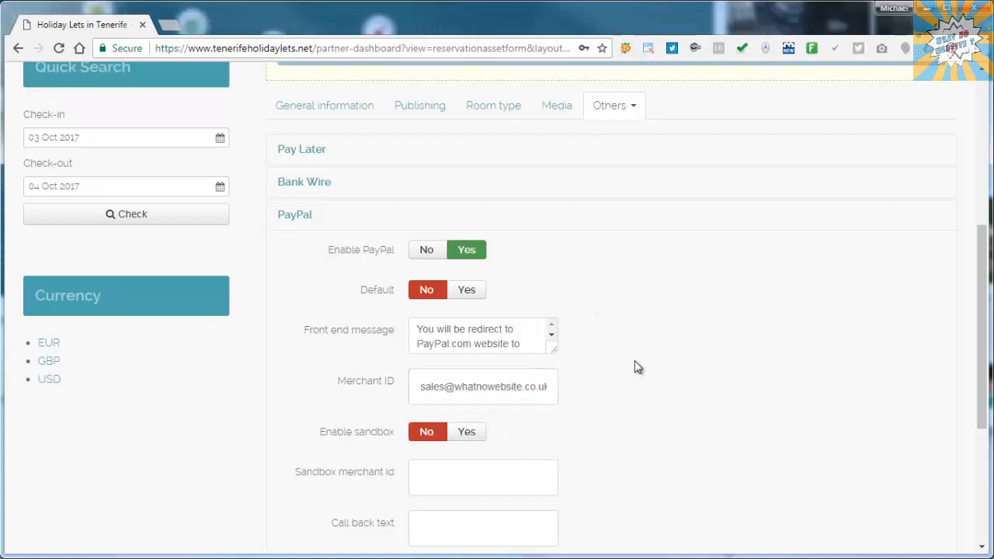
pyautogui.scroll(-2, 634, 360)
pyautogui.scroll(-1, 635, 360)
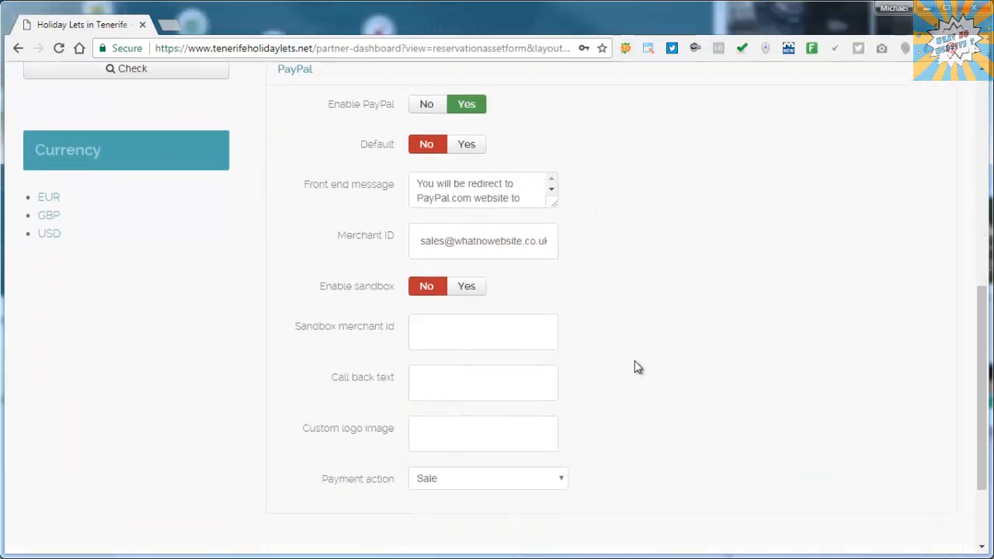
pyautogui.scroll(8, 634, 360)
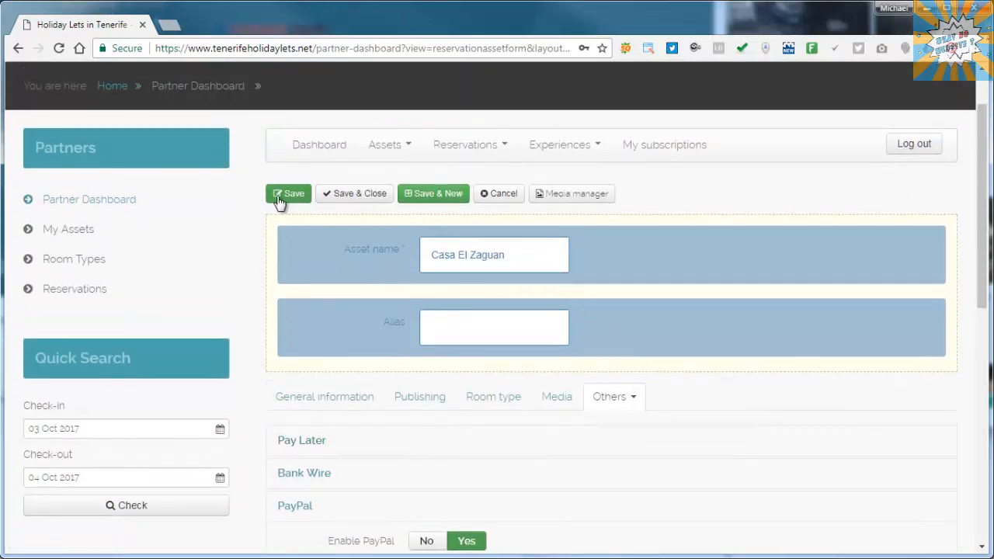
# - Save Casa El Zaguan, then Save & Close to confirm it's listed as published in Villaflor
pyautogui.click(279, 196)
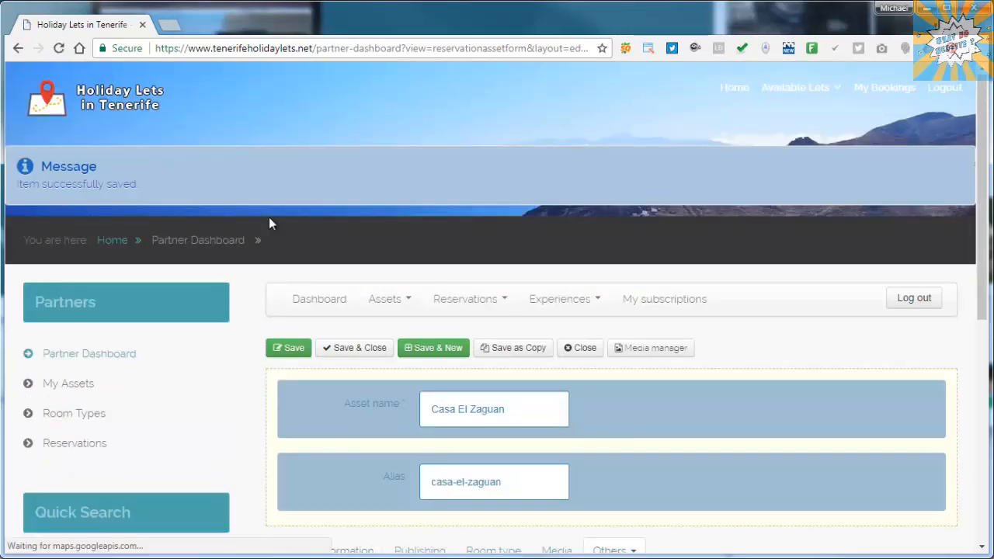
pyautogui.click(359, 351)
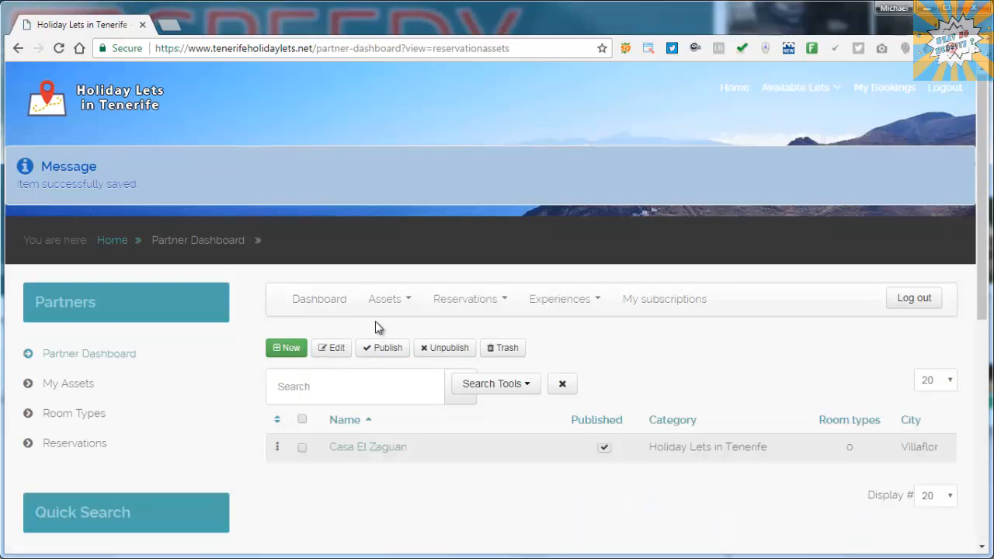
pyautogui.scroll(-1, 377, 326)
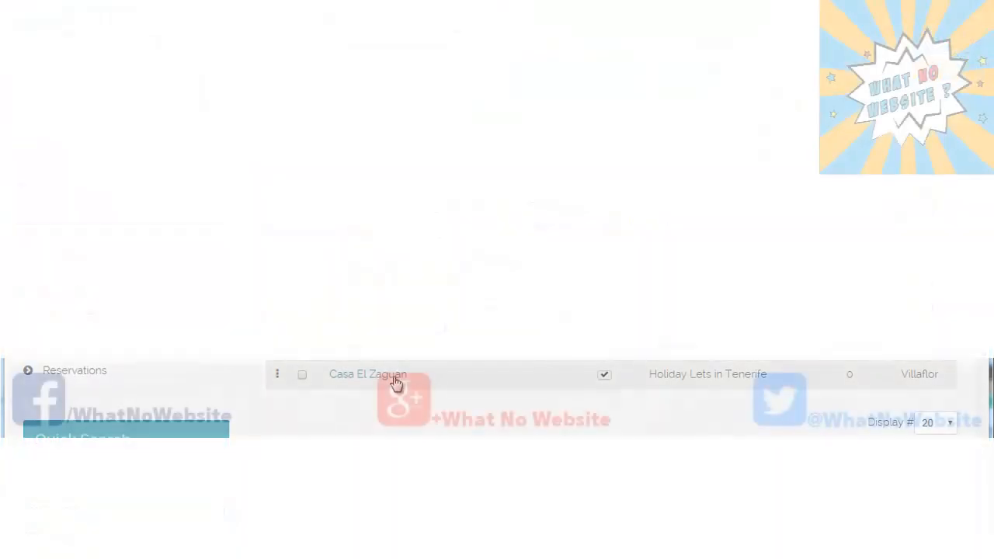